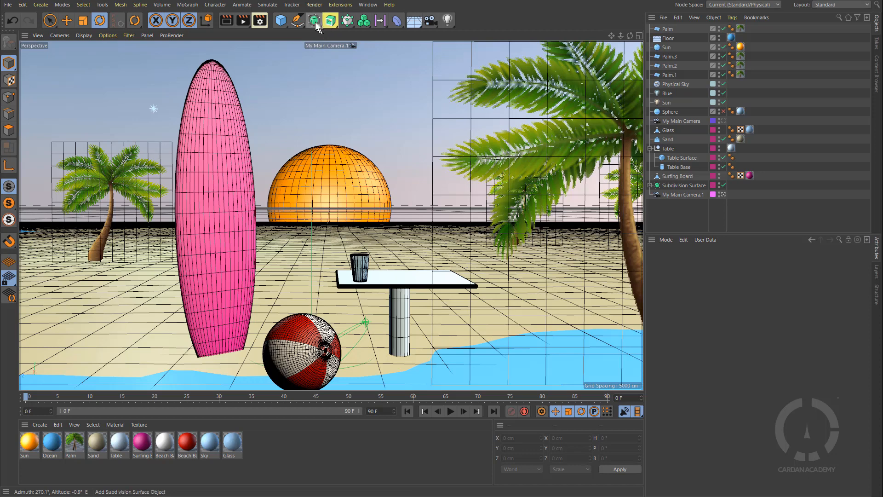
click(314, 21)
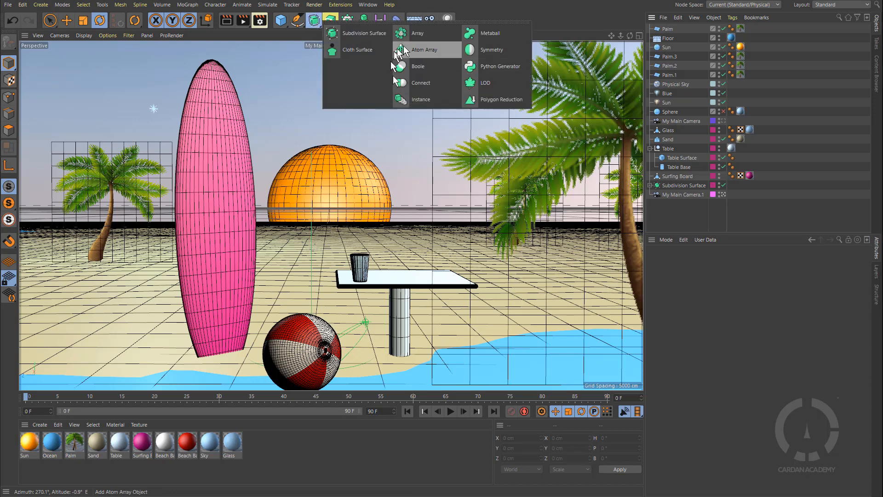
click(347, 21)
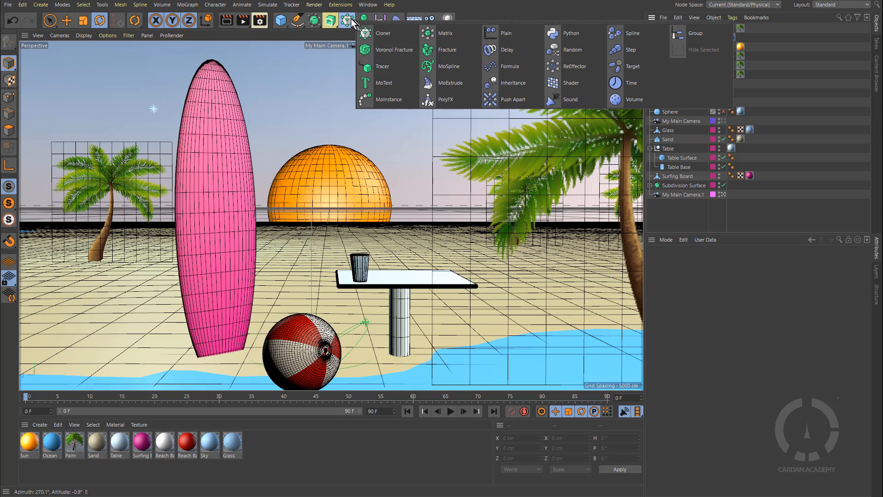
click(364, 21)
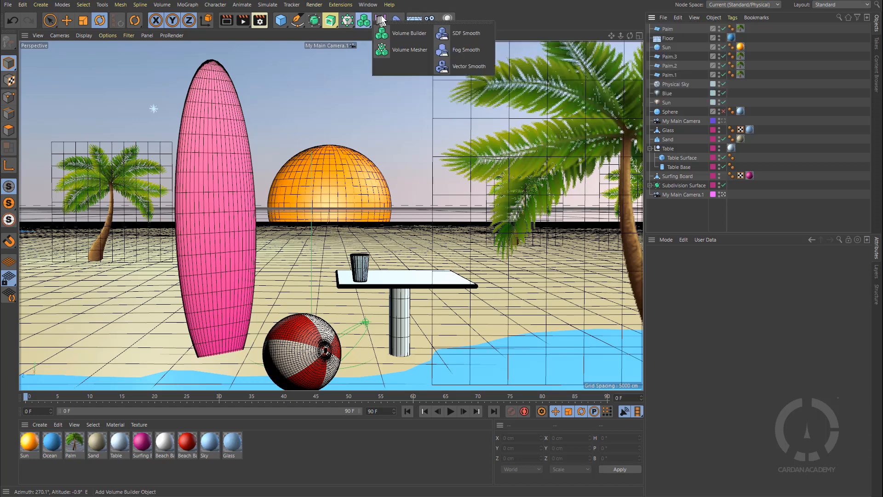
click(381, 21)
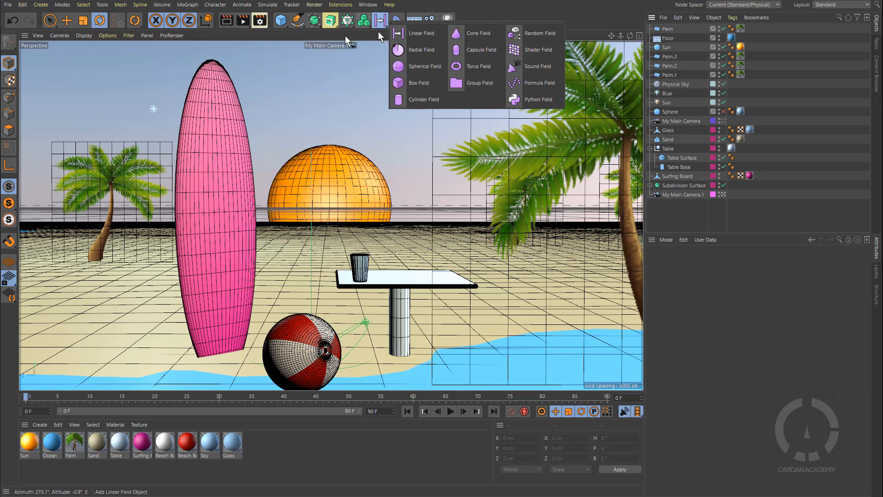
click(316, 37)
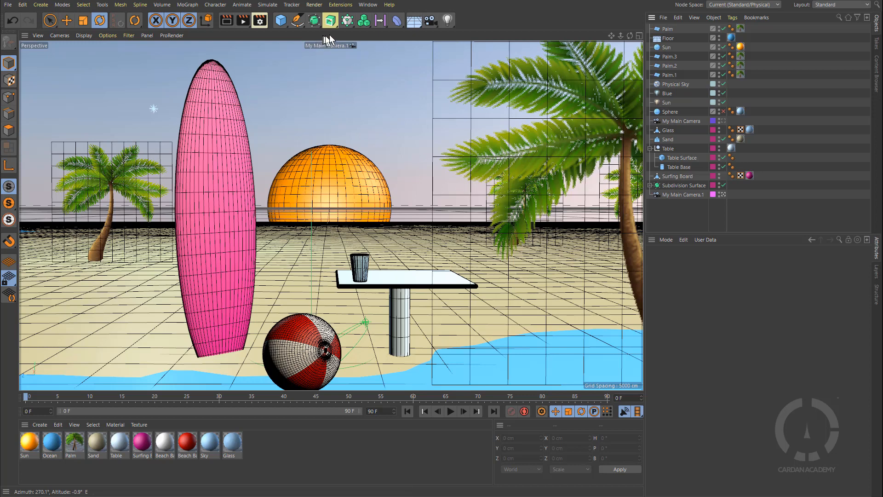
Step: Add a MoGraph Cloner and move the Palm object below Palm.1 in the object hierarchy
click(348, 20)
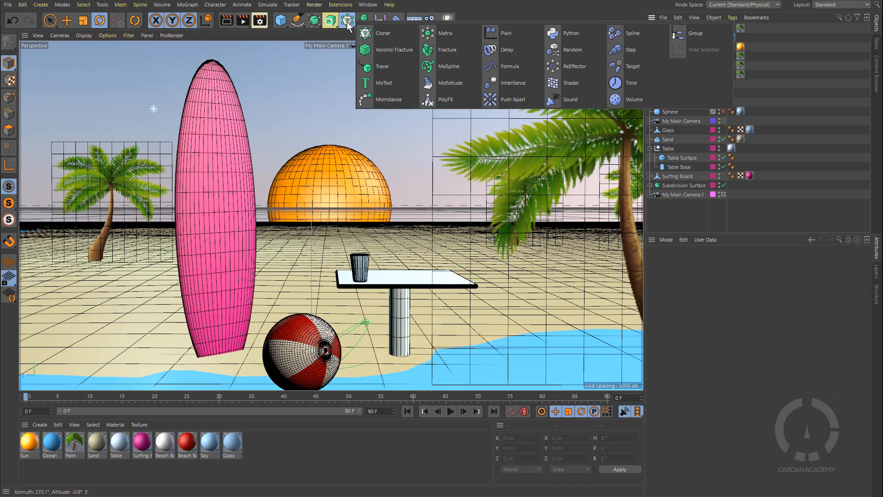
click(383, 35)
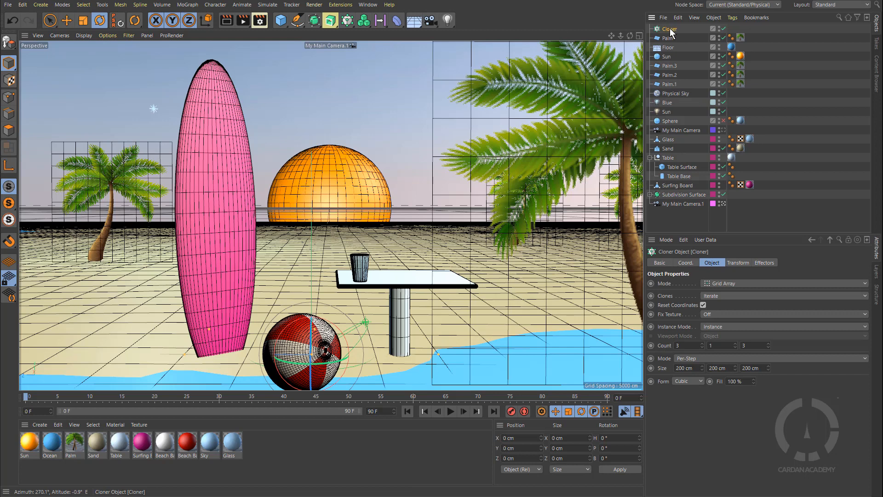
drag(668, 39, 672, 86)
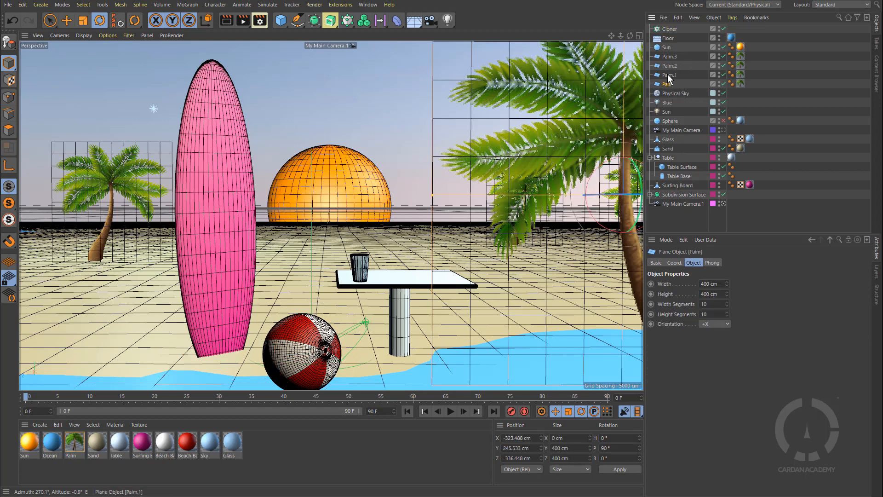
Step: Put the Palm object on a new layer and assign that same layer to Palm.1, Palm.2 and Palm.3
click(712, 84)
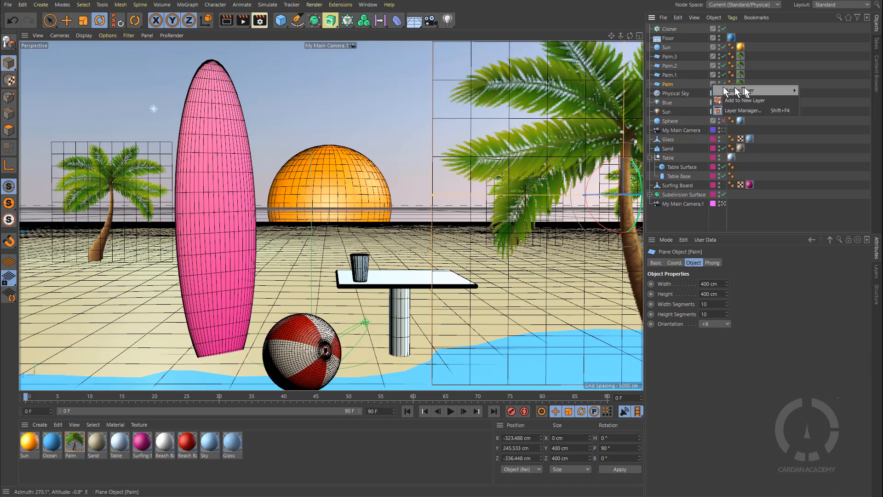
mouse_move(763, 90)
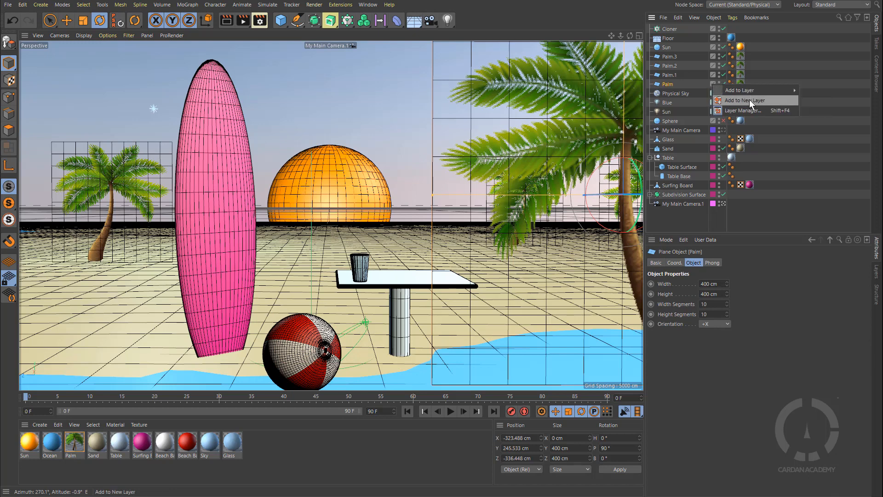
click(749, 100)
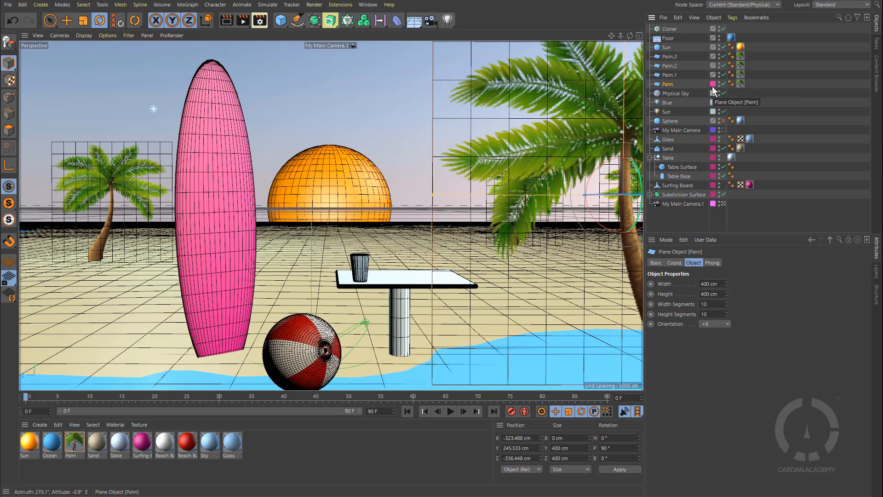
drag(713, 84, 714, 55)
click(714, 46)
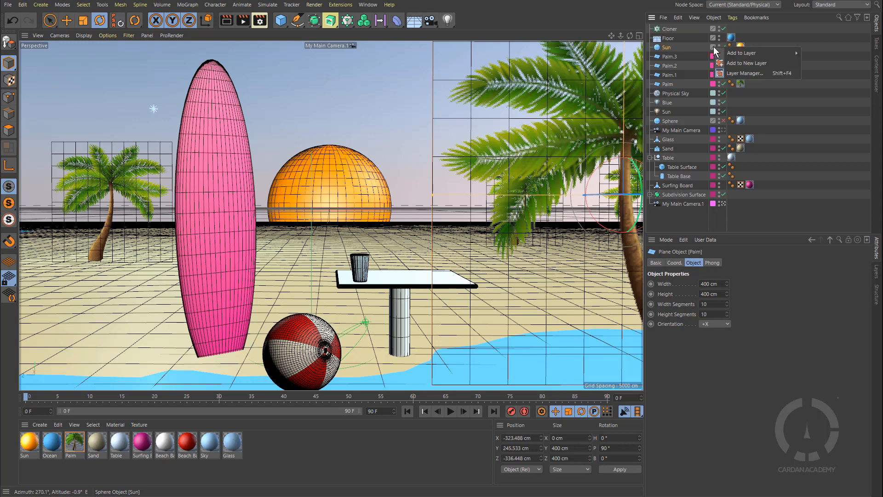
mouse_move(782, 53)
click(815, 93)
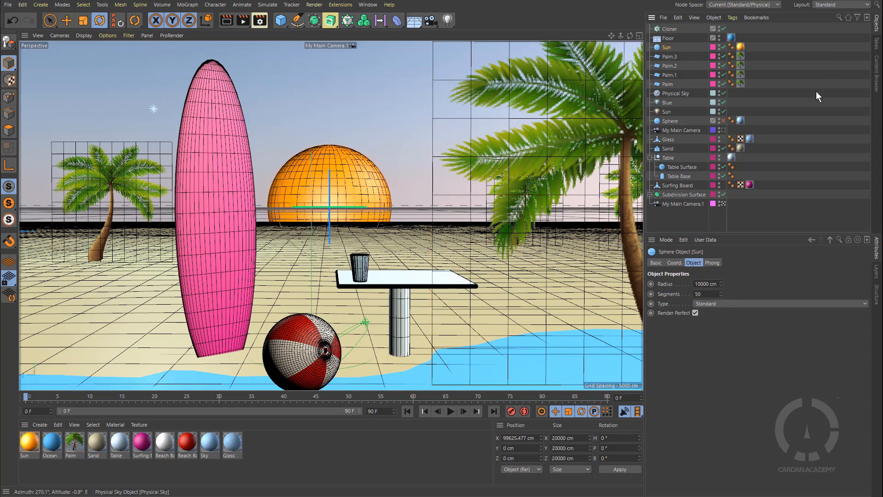
Step: Assign the Sun sphere and the Floor to the existing layer that holds the Glass, Sand and Table objects
click(713, 48)
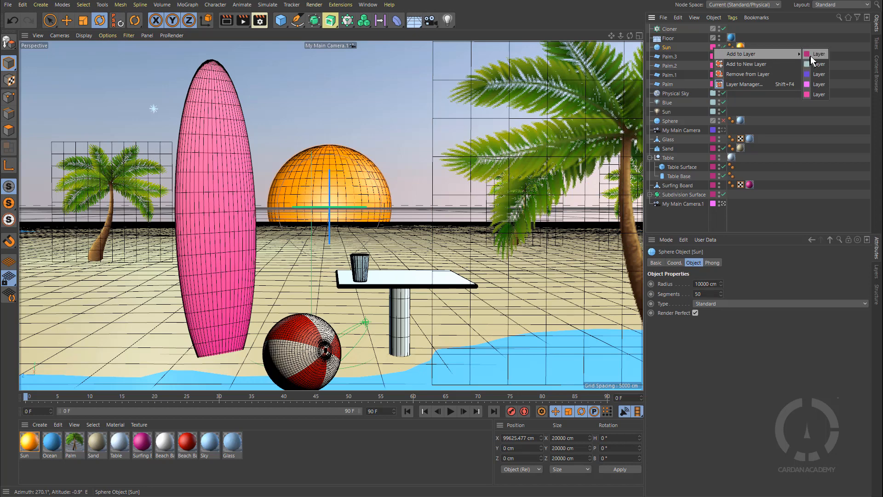
click(810, 56)
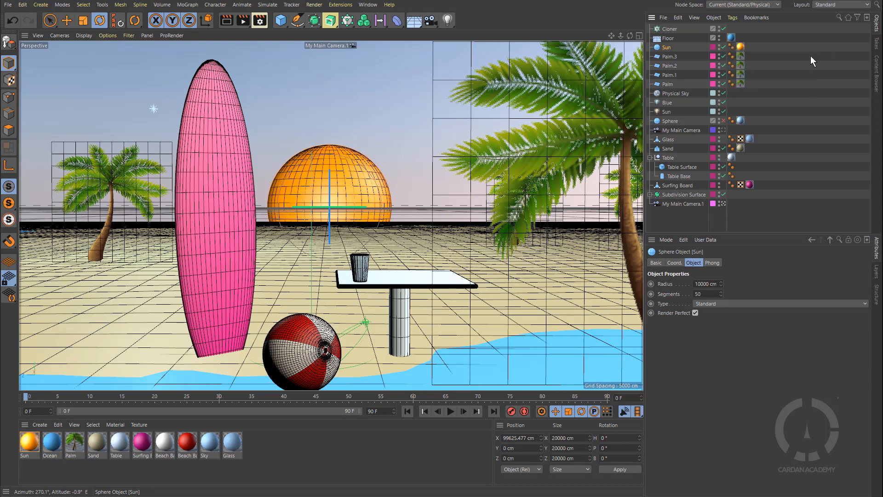
click(712, 39)
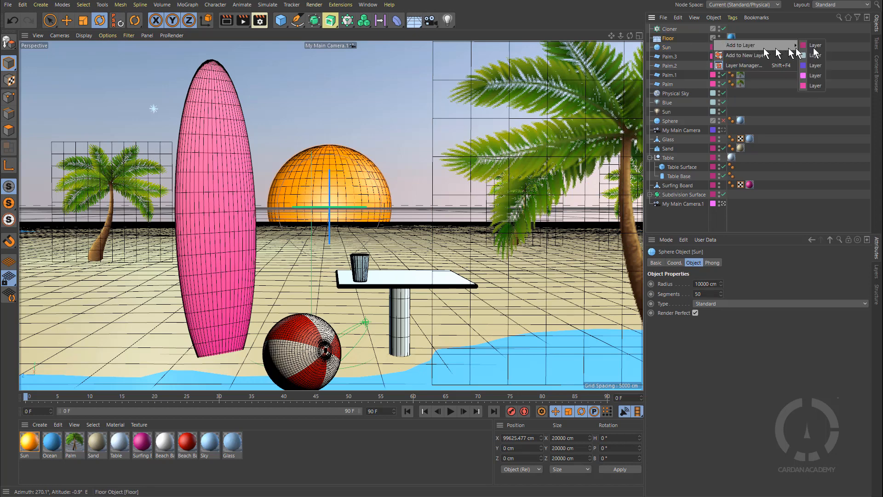
click(815, 46)
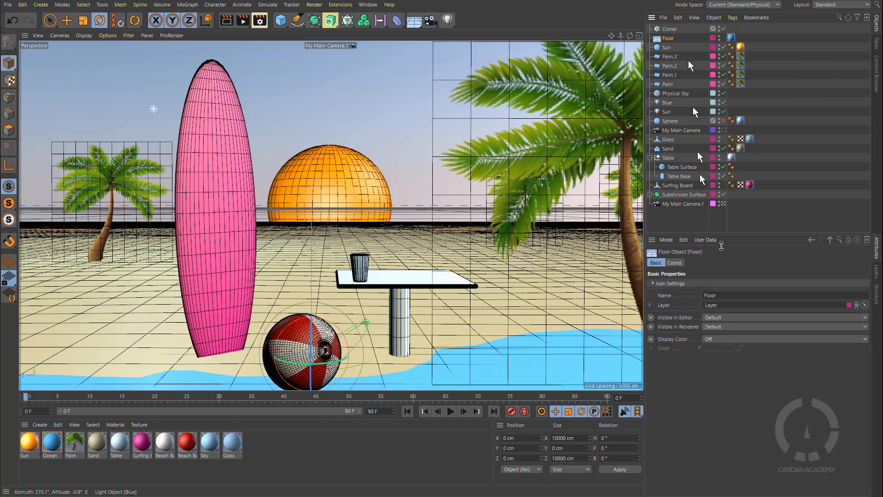
Step: Hide the main scene objects' layer and the sky and lights' layer in the viewport
click(877, 272)
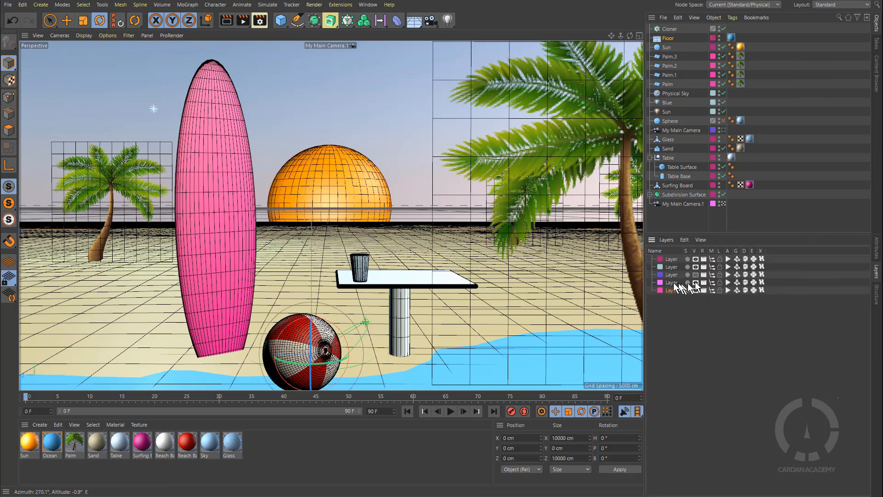
click(696, 259)
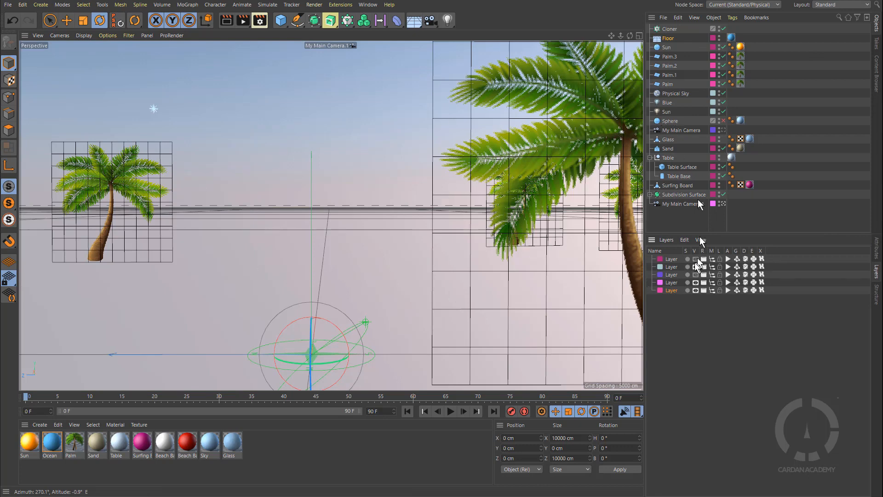
click(695, 266)
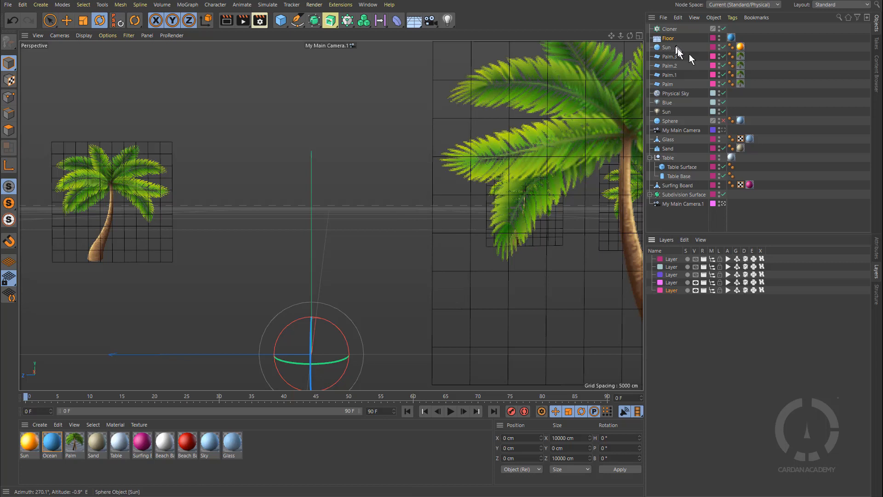
Step: Disable the Palm.3, Palm.2 and Palm.1 objects
click(724, 56)
click(723, 65)
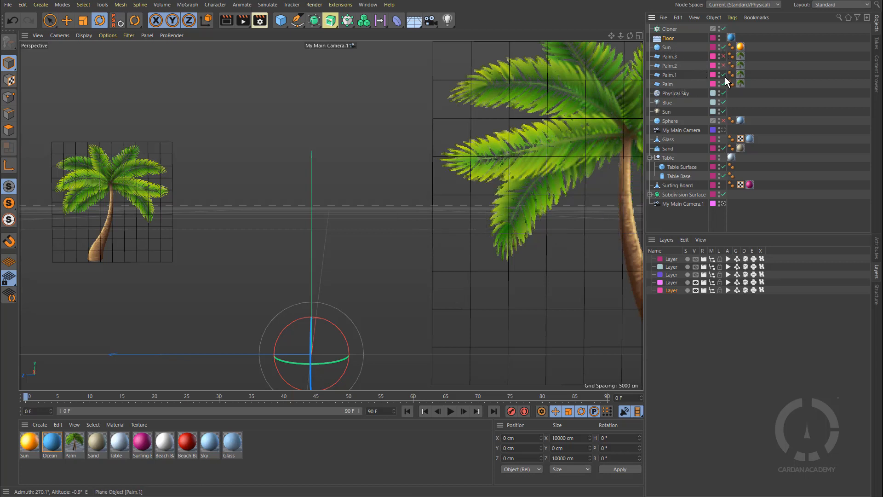
click(723, 74)
Step: Set the Palm plane's X and Z position coordinates to 0 cm
click(673, 84)
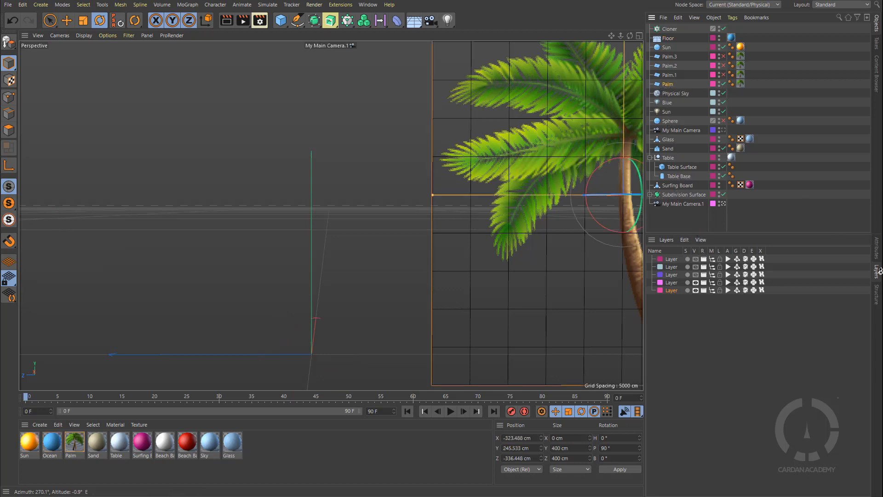
click(876, 250)
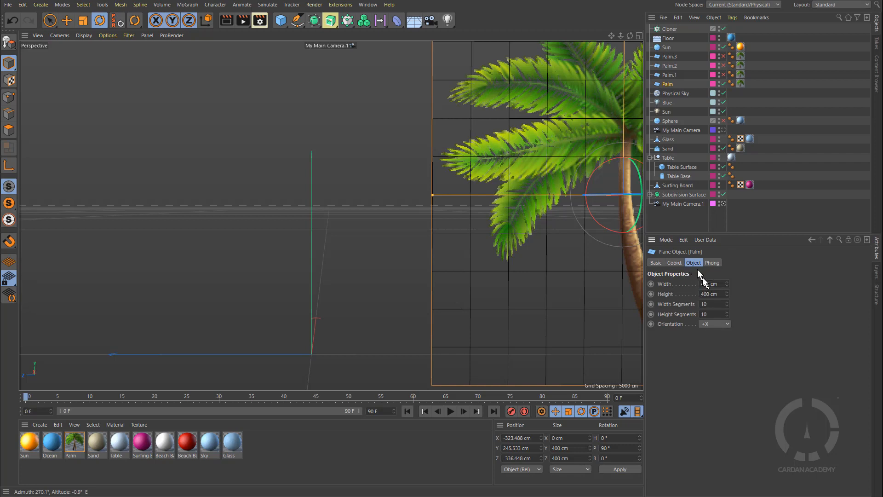
click(674, 262)
double_click(687, 284)
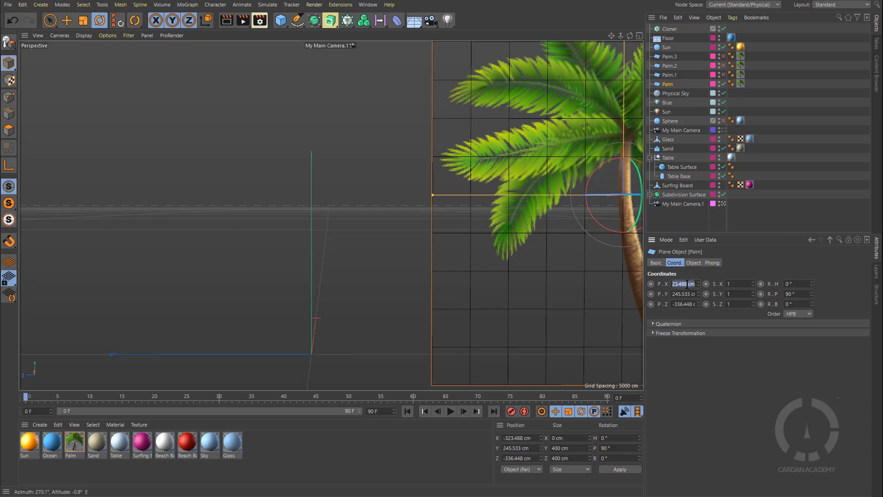
text(0)
key(Return)
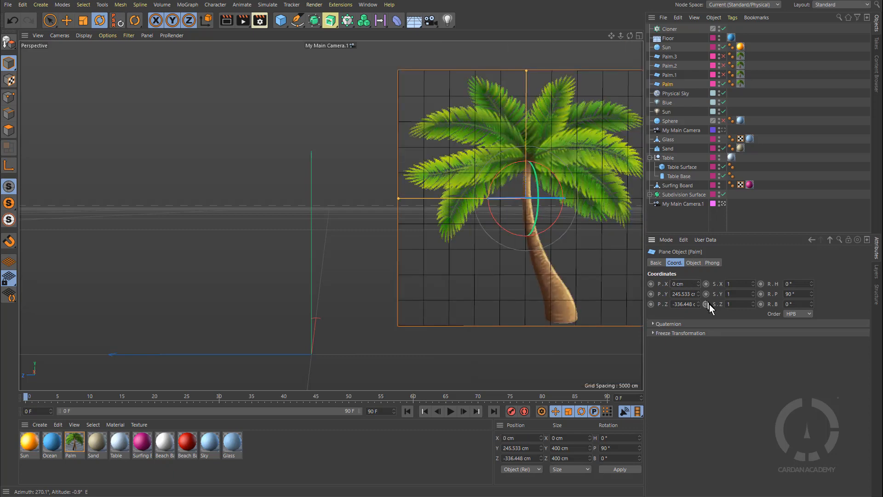
double_click(684, 304)
text(0)
key(Return)
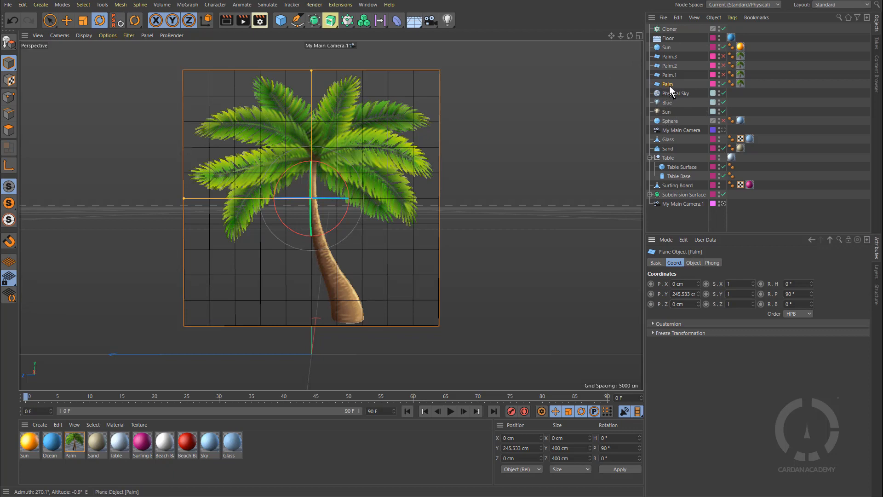
Step: Make Palm a child of the Cloner and leave the My Main Camera.1 view for the default camera
drag(668, 85, 671, 29)
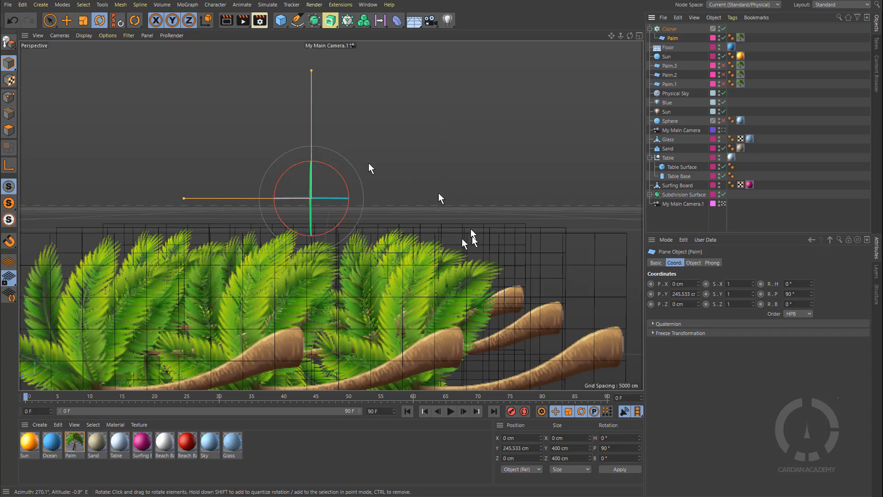
click(722, 203)
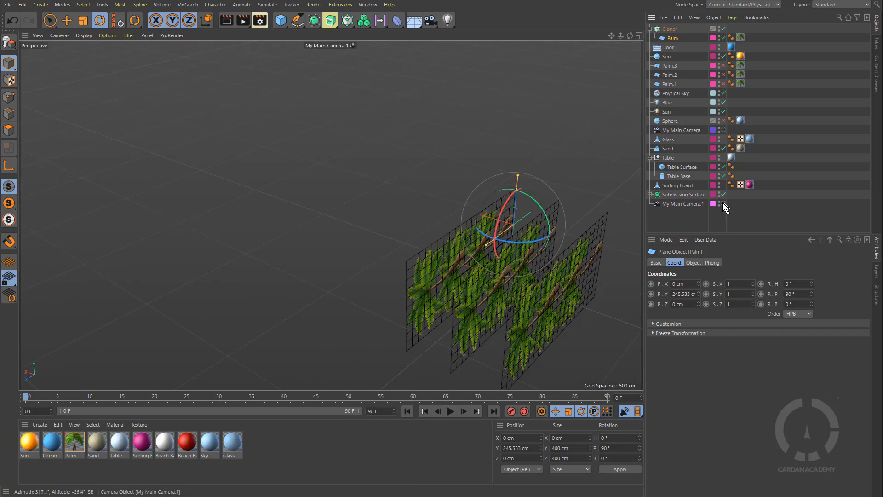
scroll(476, 206, up, 4)
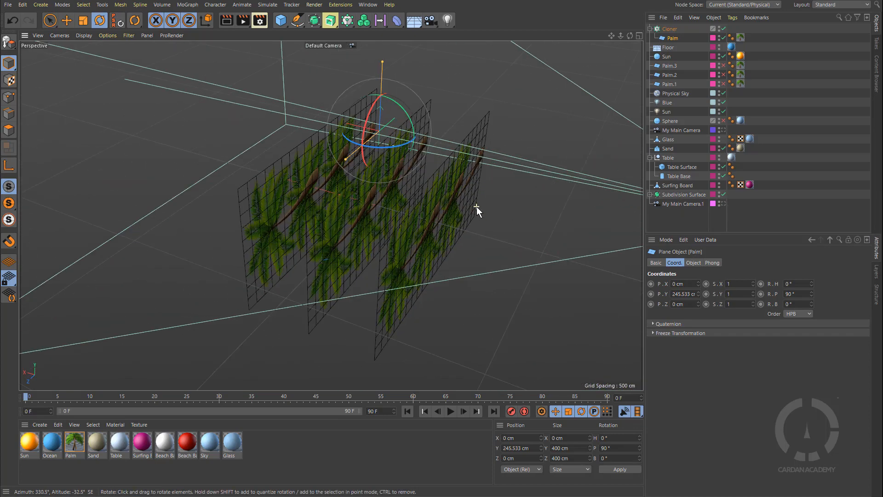
mouse_move(476, 206)
alt+middle_down()
mouse_move(454, 205)
mouse_move(419, 172)
alt+middle_up()
alt+drag(338, 154, 413, 238)
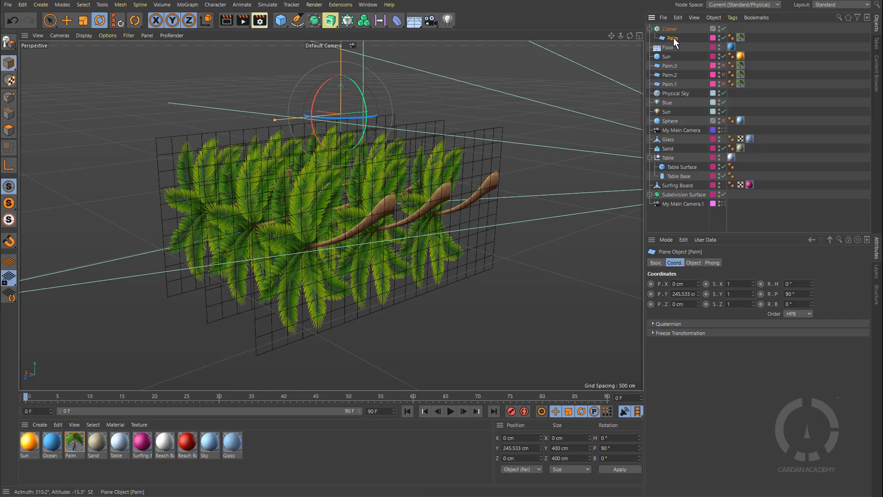
Step: Try rotating the Palm plane inside the Cloner on several axes, and undo the rotations
drag(314, 109, 373, 68)
drag(362, 114, 194, 209)
drag(328, 130, 383, 180)
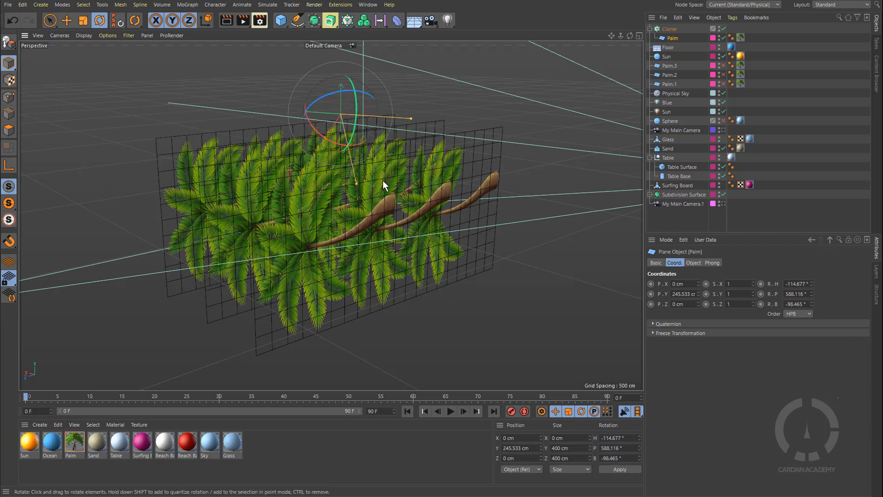
key(ctrl+z)
key(ctrl+z)
key(ctrl+z)
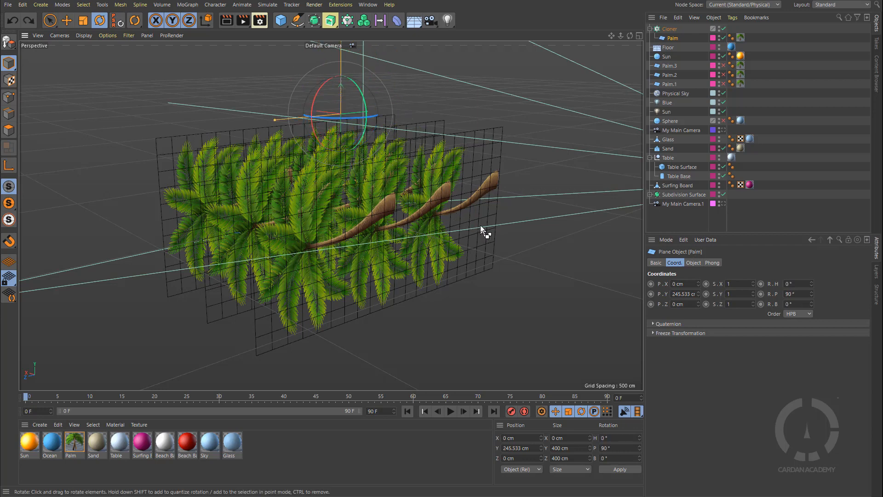
Step: Turn off Reset Coordinates in the Cloner's object properties
click(670, 31)
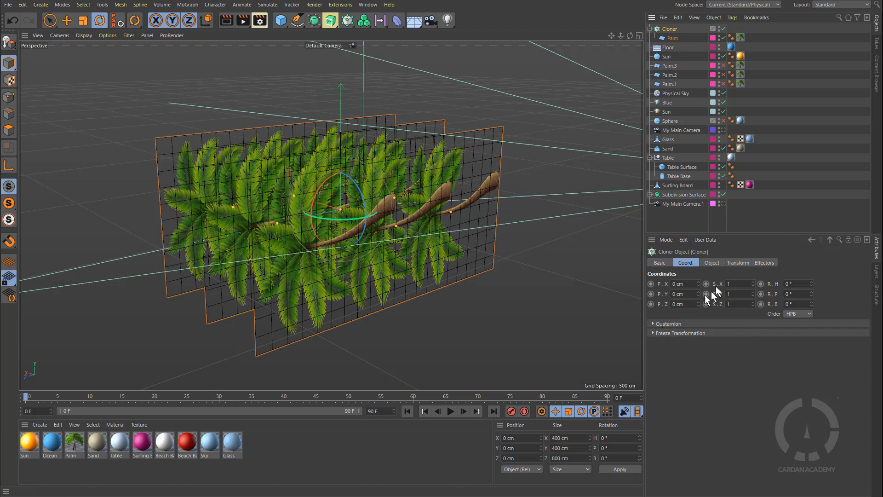
click(712, 262)
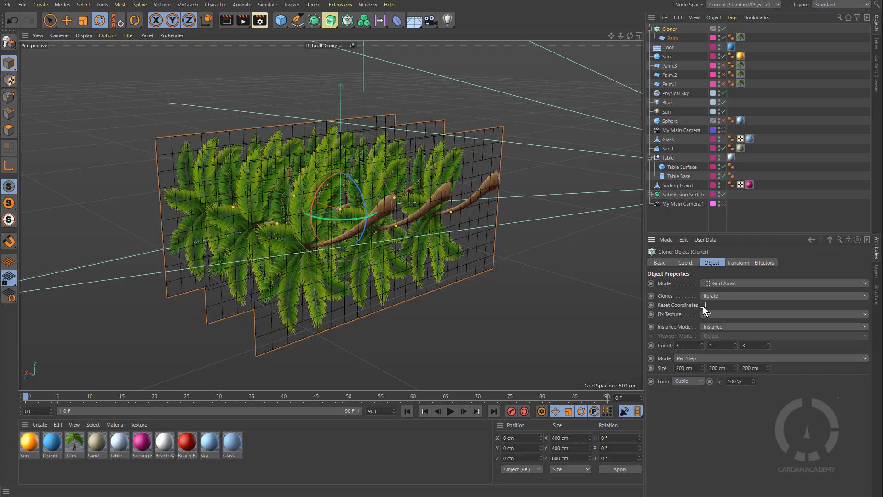
click(703, 305)
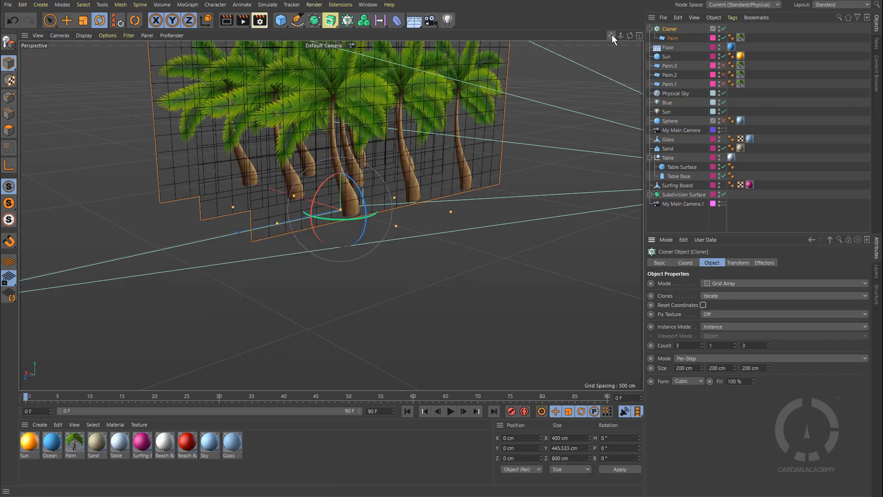
Step: Try the Linear, Radial and Honeycomb Array modes on the palm Cloner
mouse_move(611, 34)
mouse_down()
mouse_move(600, 24)
mouse_move(568, 46)
mouse_move(625, 35)
mouse_move(593, 38)
mouse_move(621, 37)
mouse_move(594, 37)
mouse_move(608, 35)
mouse_up()
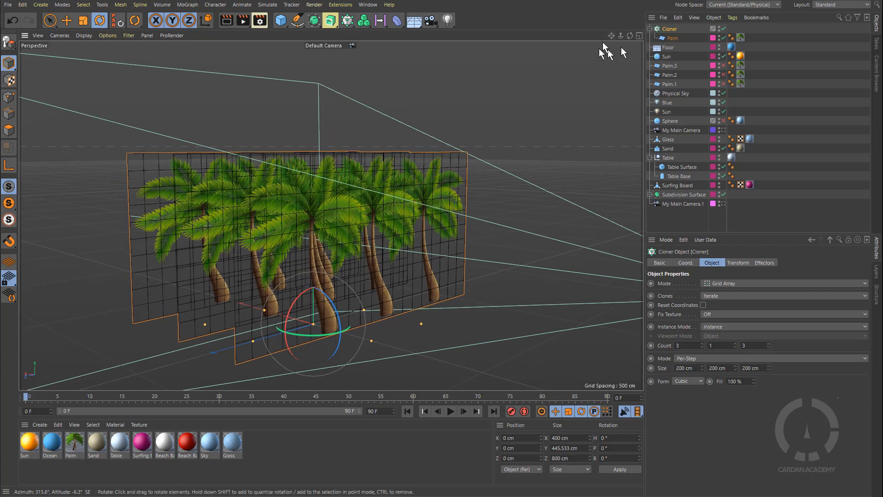
drag(611, 36, 619, 25)
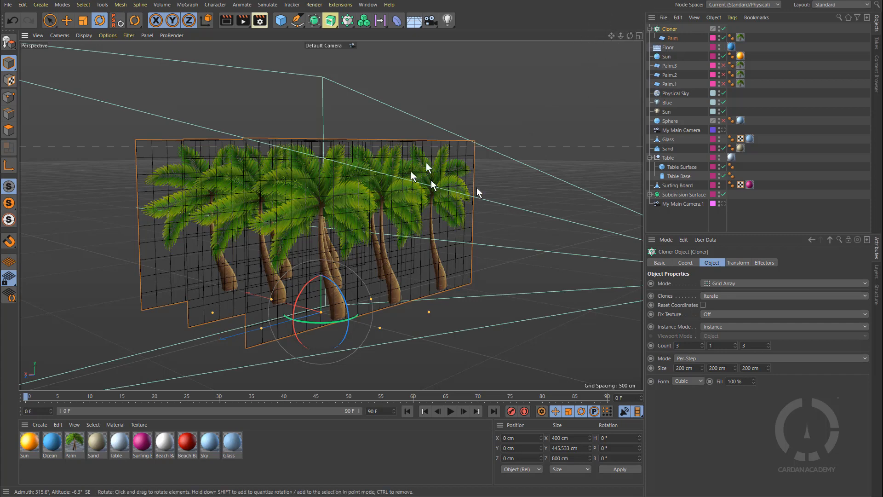
click(671, 40)
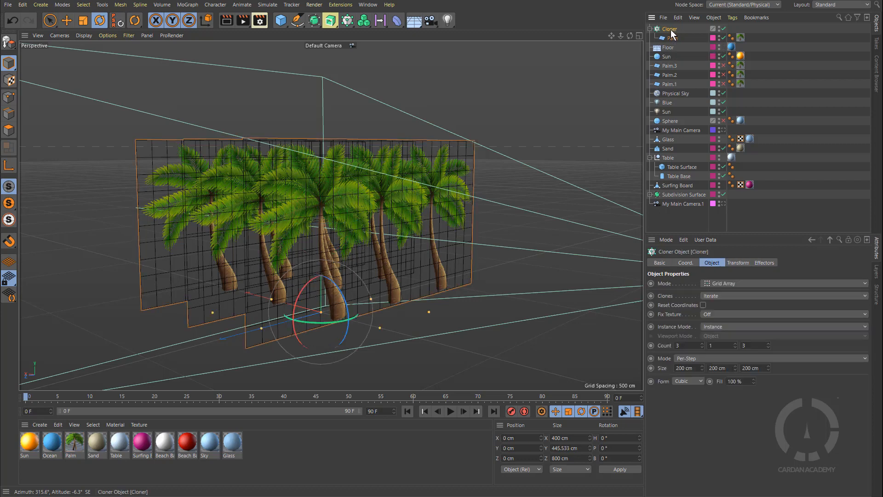
click(669, 32)
click(728, 284)
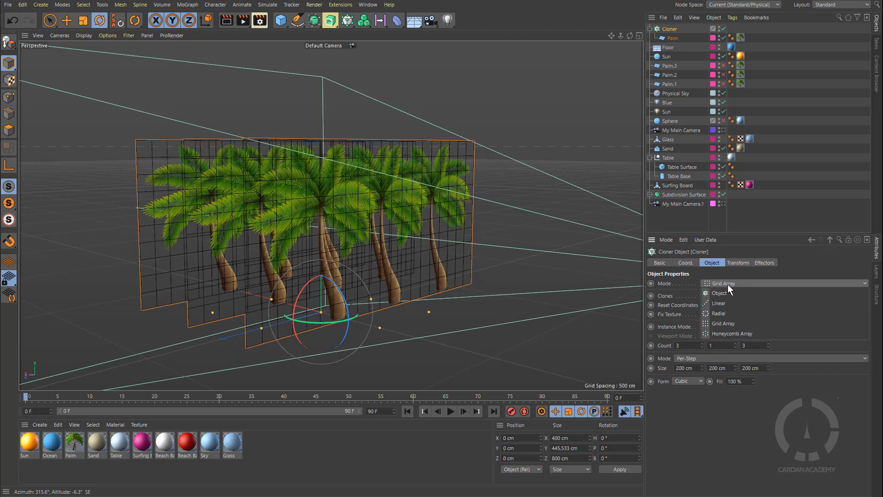
click(720, 303)
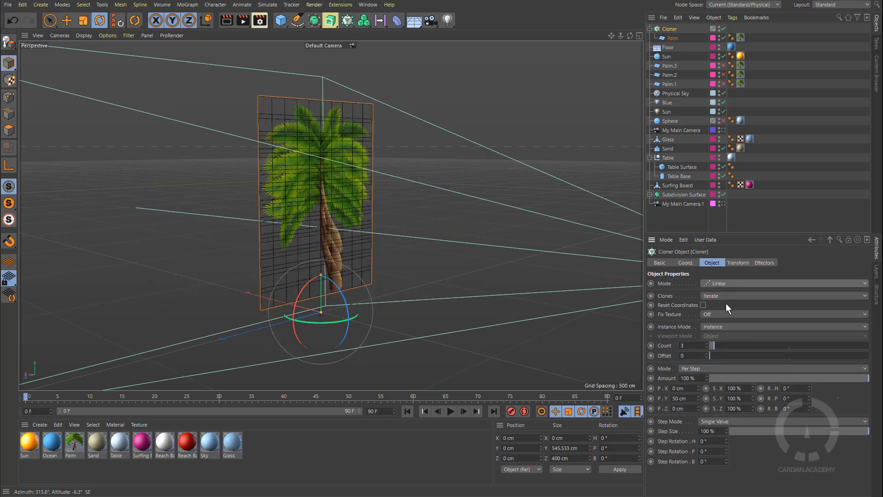
click(741, 284)
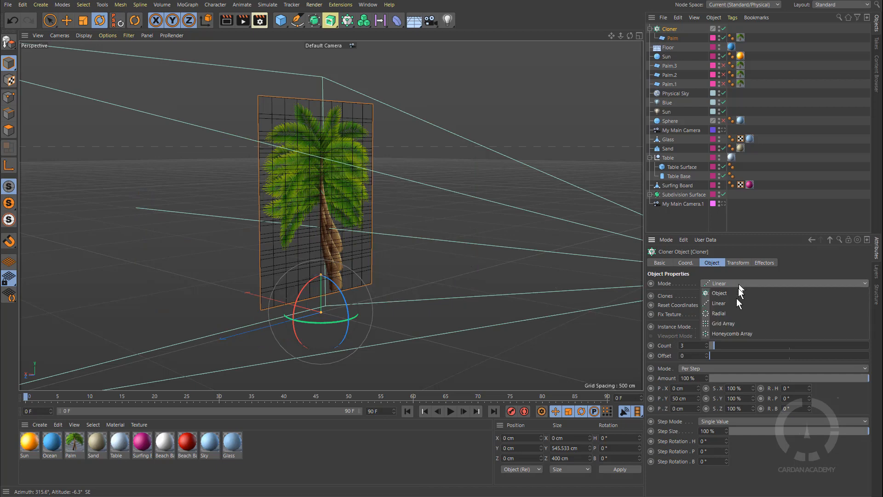
click(735, 311)
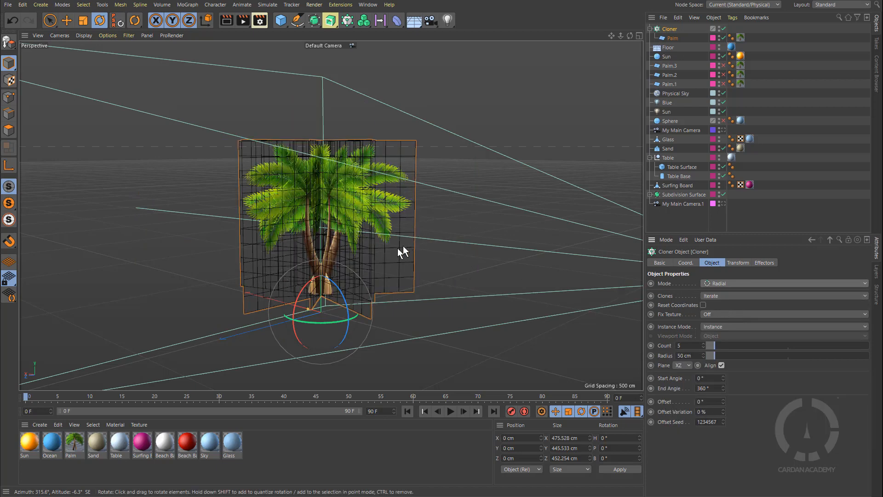
click(727, 284)
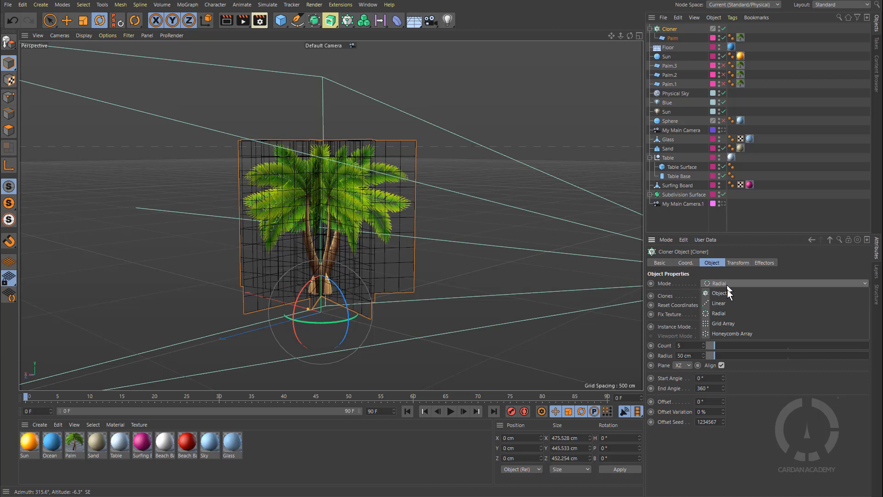
click(731, 334)
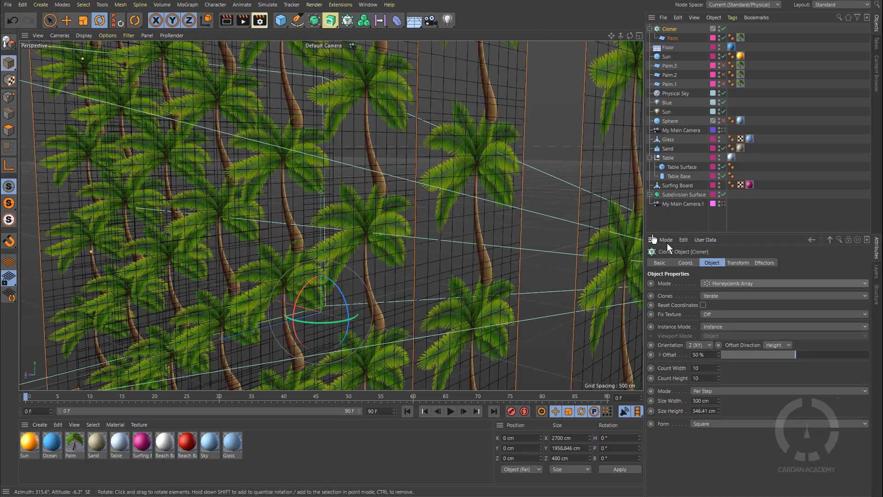
Step: Set the Cloner's mode to Radial with a count of 27 and a radius of 1466 cm
click(717, 283)
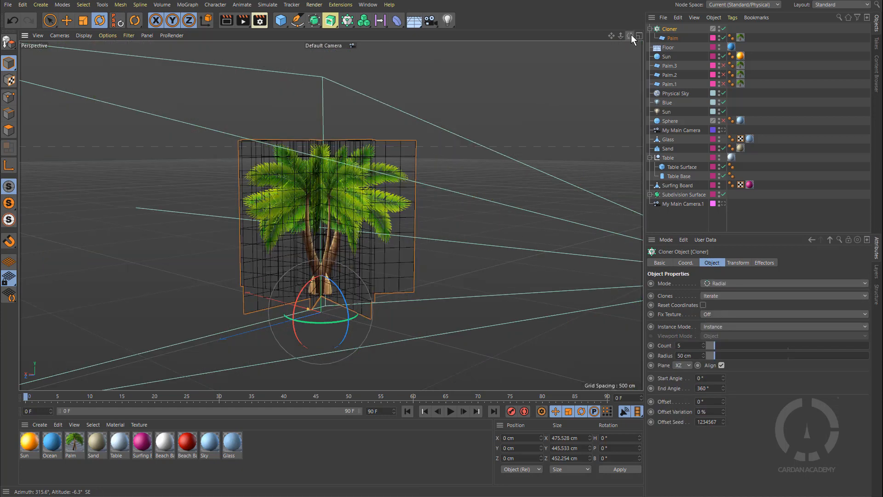
drag(631, 34, 486, 42)
scroll(316, 260, up, 4)
scroll(316, 259, up, 2)
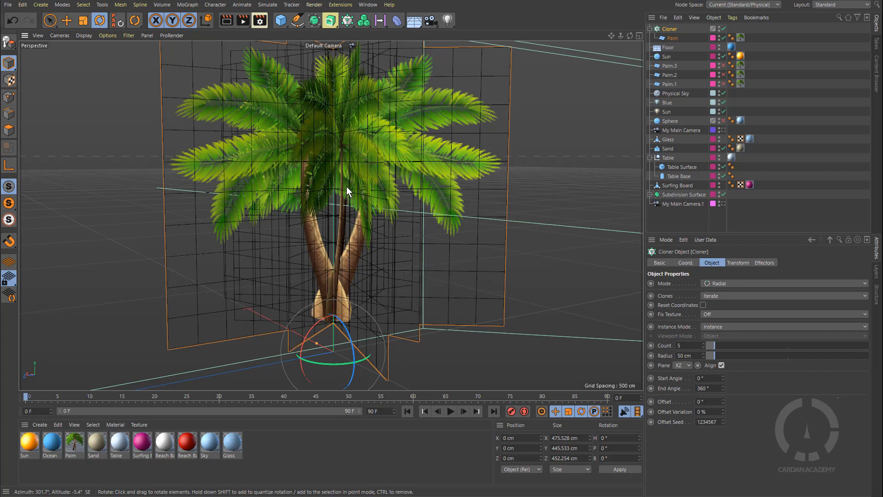
scroll(350, 188, down, 3)
scroll(349, 187, up, 4)
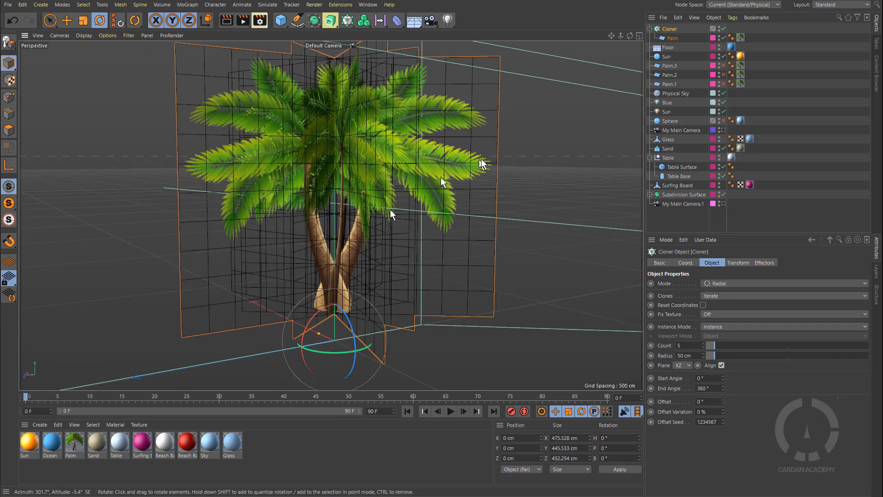
scroll(393, 182, down, 3)
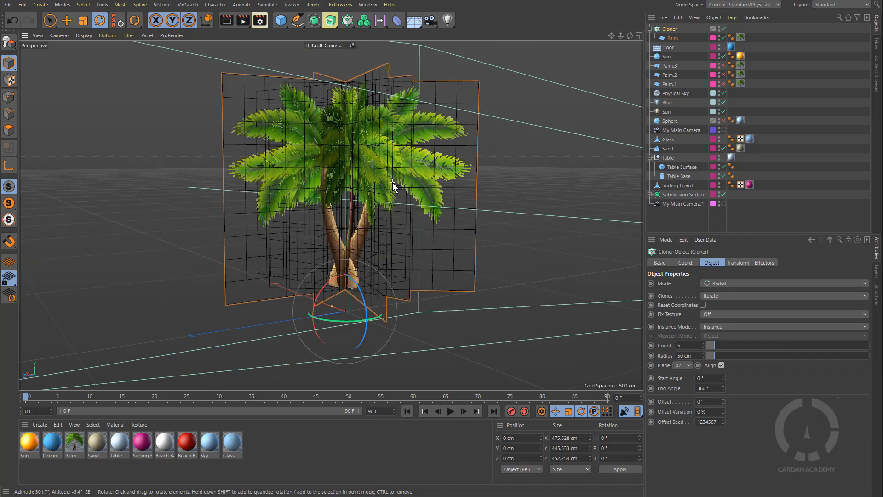
scroll(391, 181, up, 5)
drag(611, 35, 610, 37)
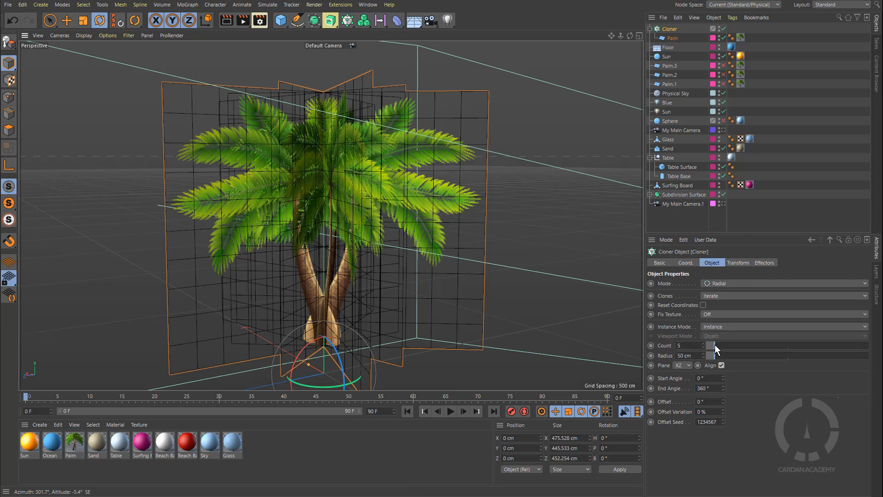
drag(715, 344, 876, 350)
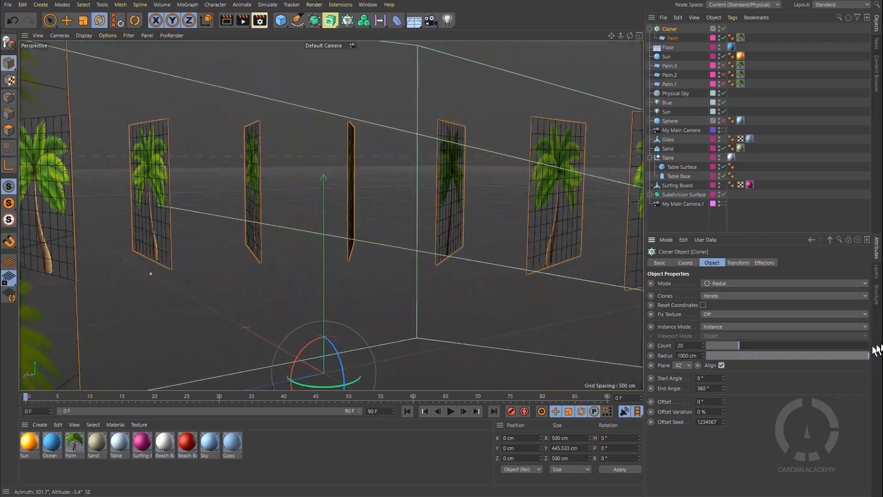
scroll(449, 292, down, 4)
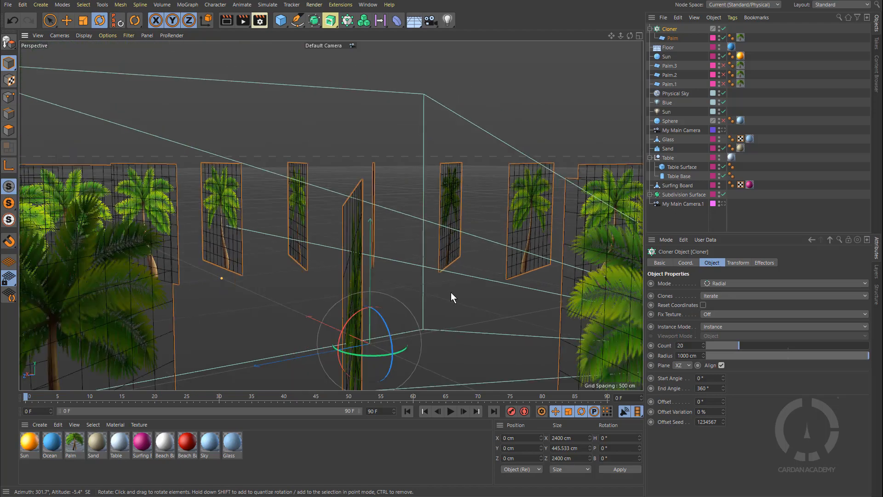
drag(740, 345, 703, 354)
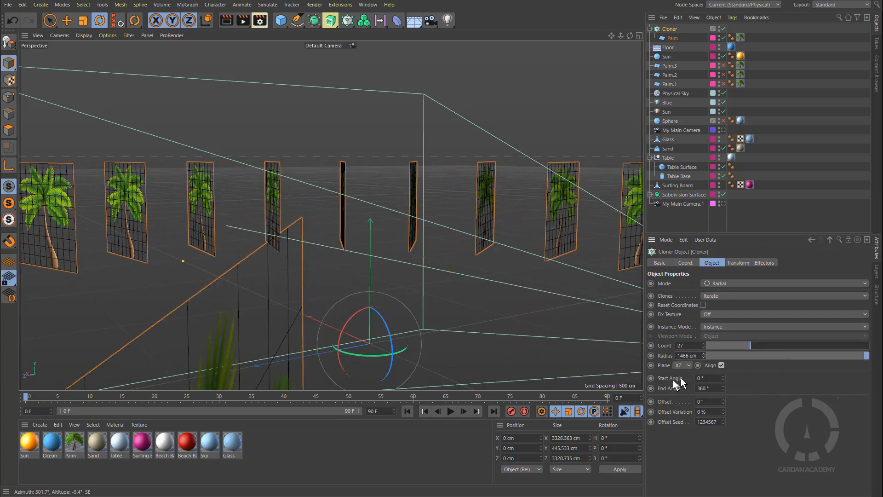
Step: Try other start and end angles on the radial Cloner, and set its Offset to 191° and Offset Variation to 73 %
drag(723, 377, 722, 384)
key(ctrl+z)
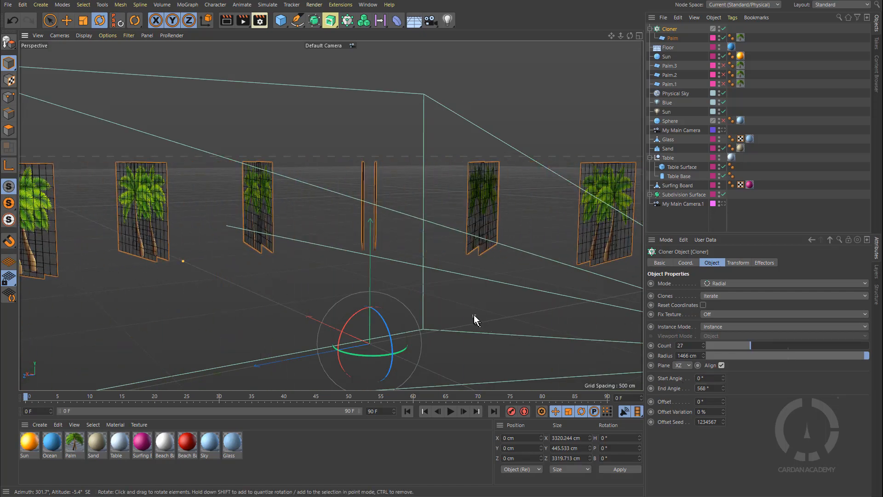
scroll(473, 316, down, 6)
alt+drag(476, 317, 461, 305)
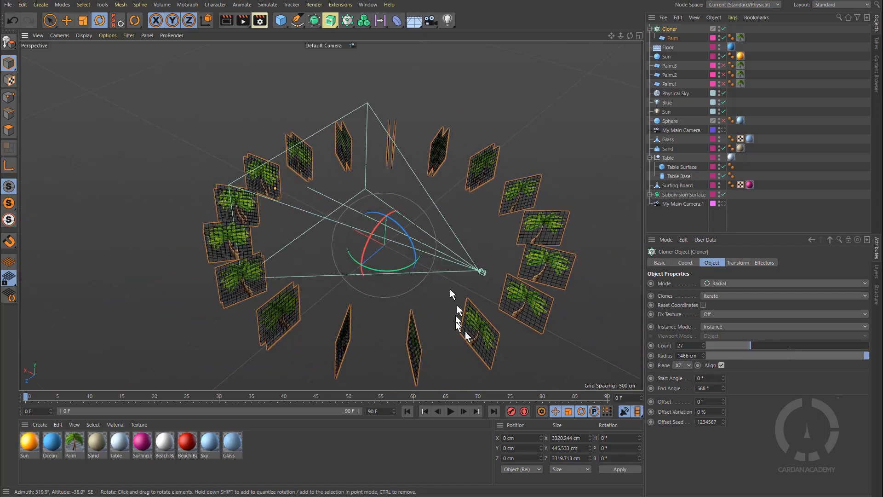
drag(724, 387, 722, 406)
key(ctrl+z)
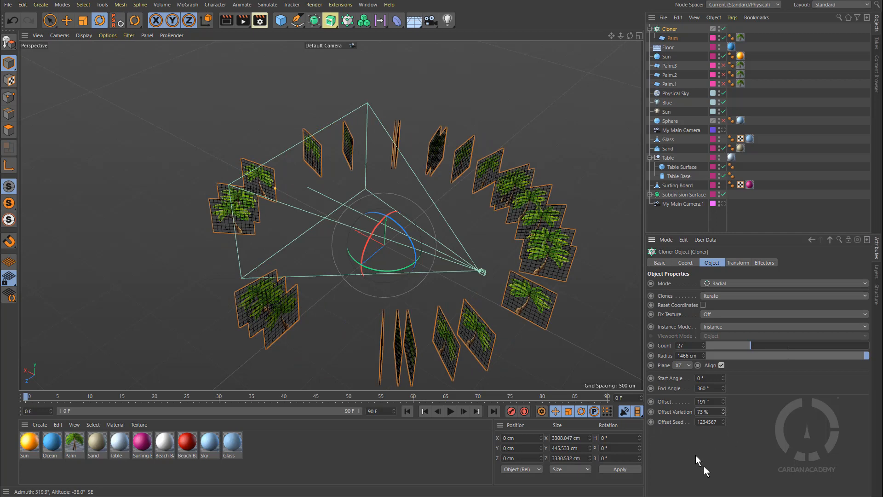
Step: Try the ZY plane for the radial clones, return it to XZ, and turn off Align
click(685, 365)
click(686, 386)
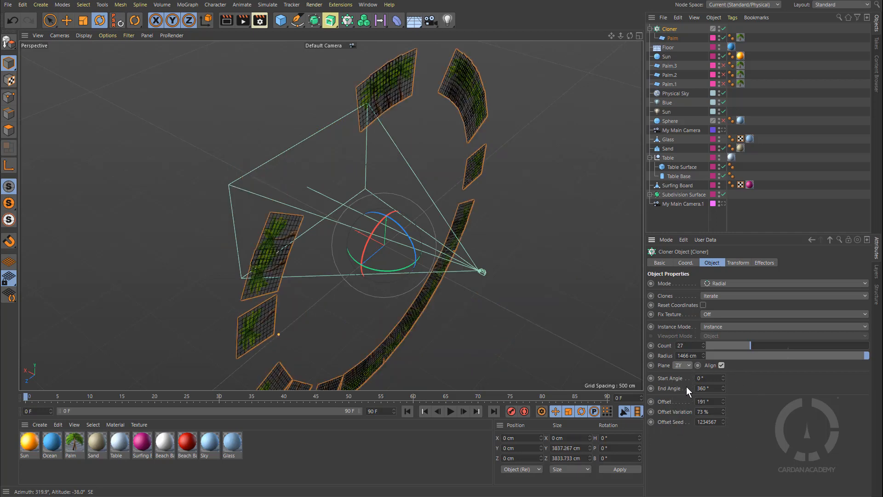
click(686, 364)
click(688, 391)
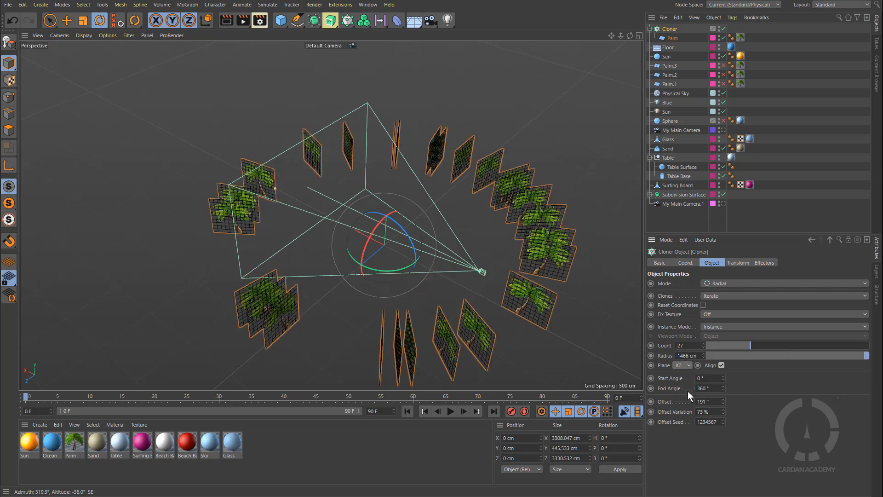
click(721, 365)
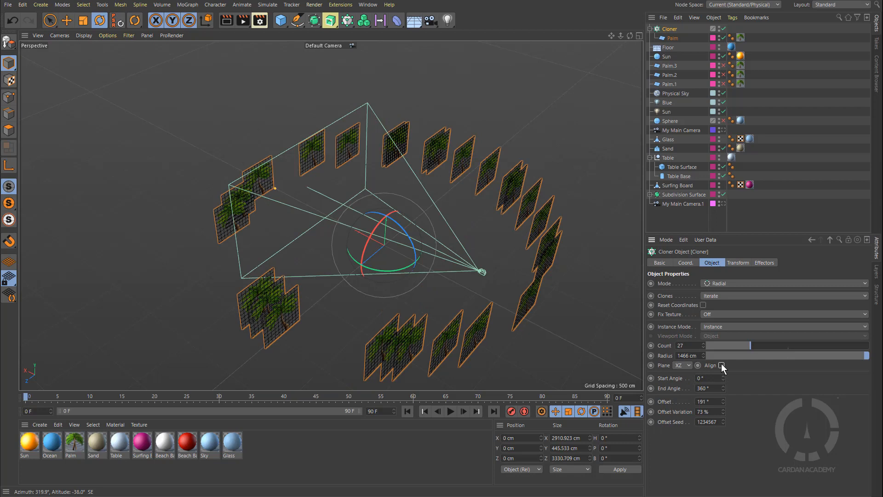
Step: Turn on viewport visibility for the hidden dark pink and pale cyan layers, and look through My Main Camera.1
click(877, 273)
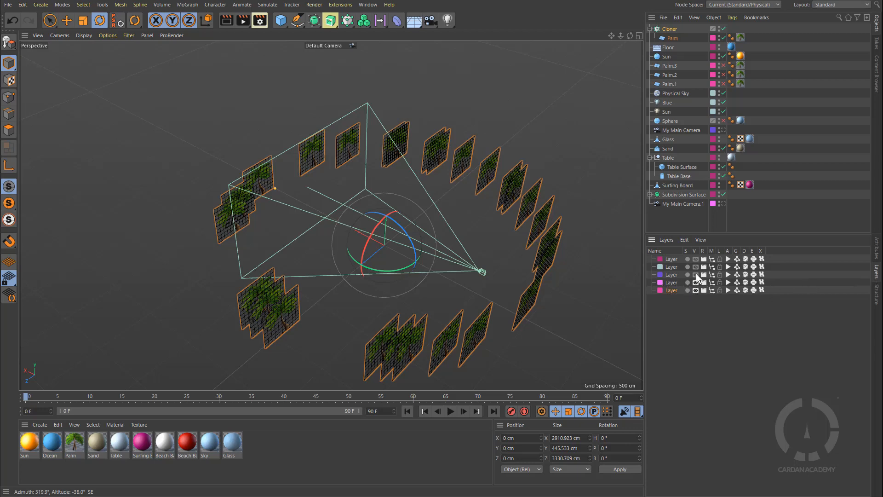
drag(696, 275, 695, 259)
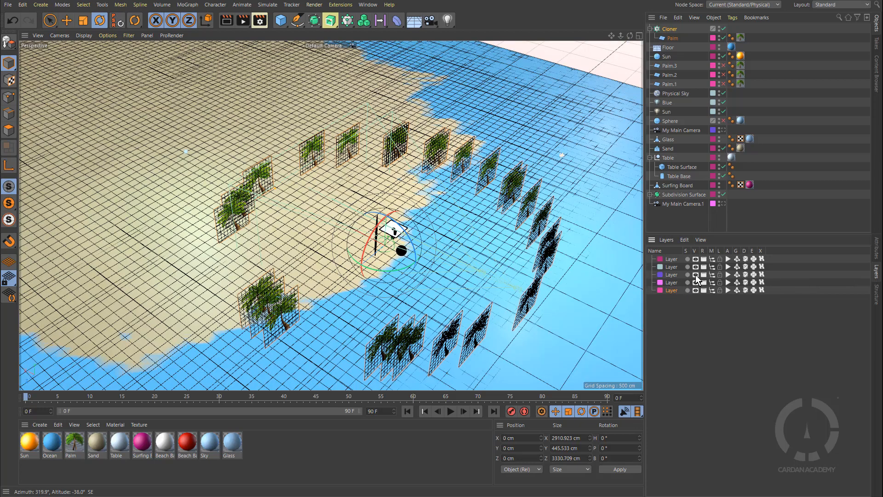
click(695, 275)
click(722, 204)
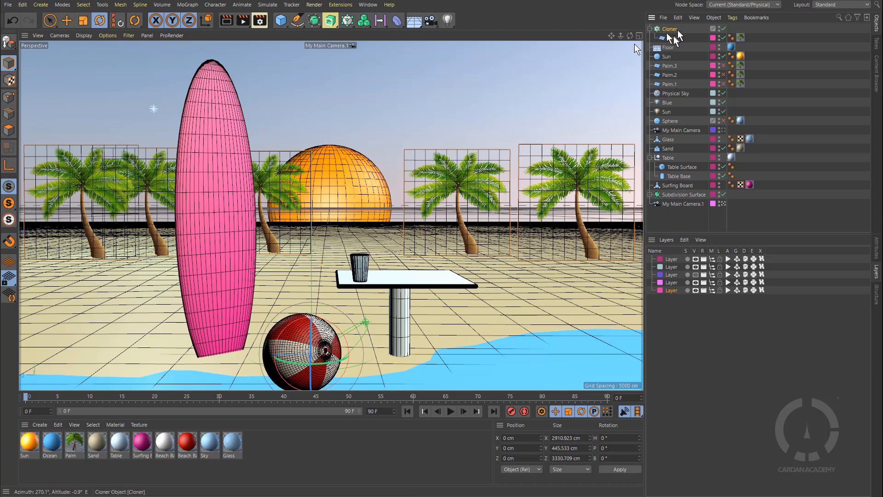
Step: Set the radial Cloner's count to 29 and shrink its radius to about 772 cm in the Top view
click(879, 253)
mouse_move(750, 344)
mouse_down()
mouse_move(766, 349)
mouse_move(754, 352)
mouse_up()
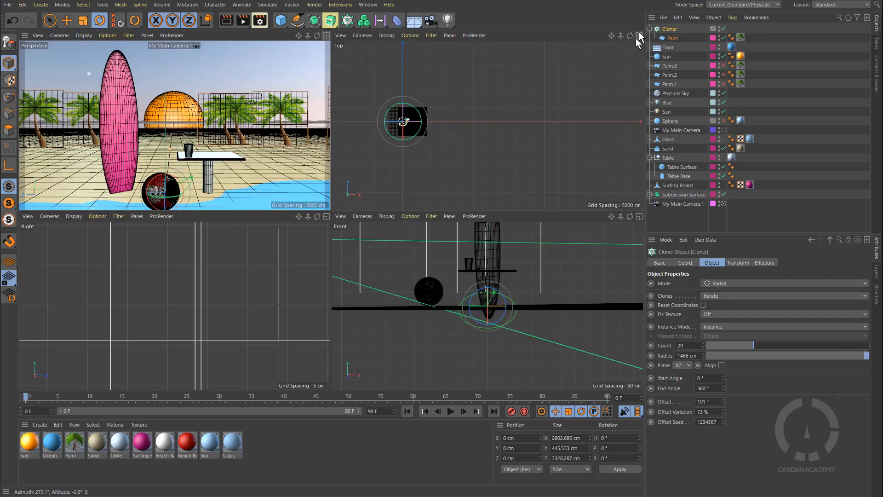
middle_click(487, 115)
scroll(487, 113, down, 3)
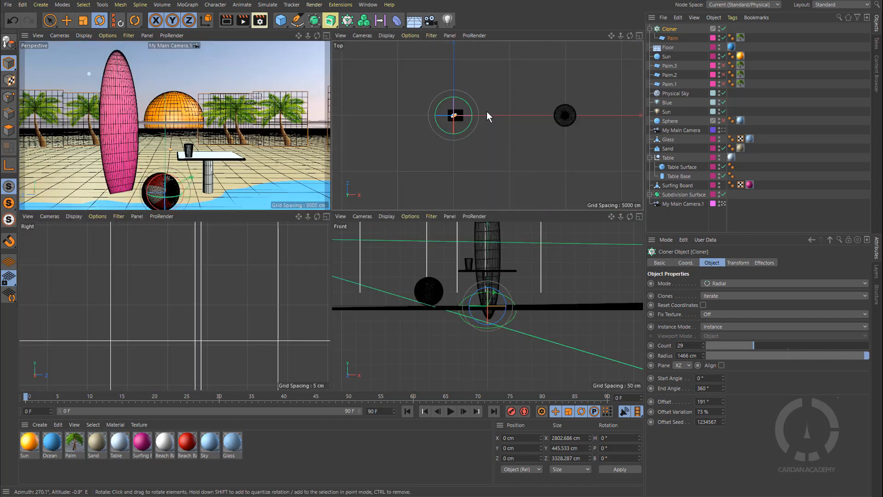
drag(611, 35, 614, 75)
scroll(509, 112, up, 4)
drag(609, 38, 701, 0)
scroll(433, 184, up, 4)
drag(610, 36, 587, 104)
scroll(517, 103, up, 4)
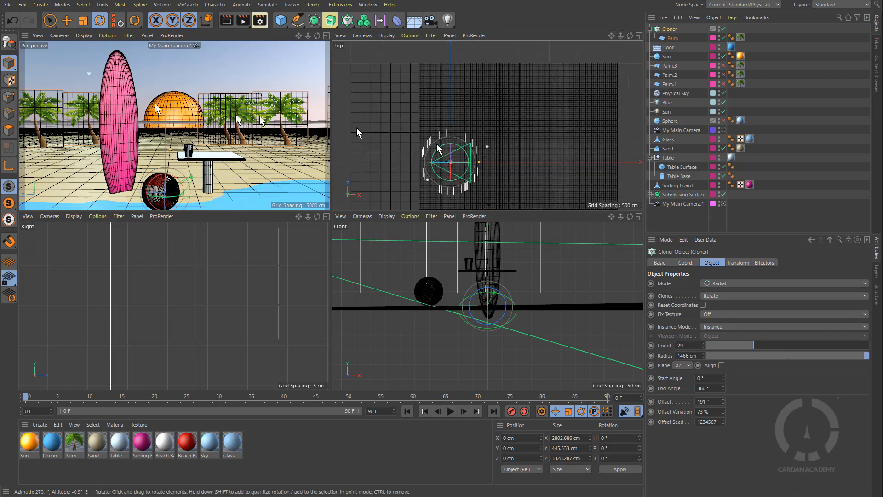
click(66, 20)
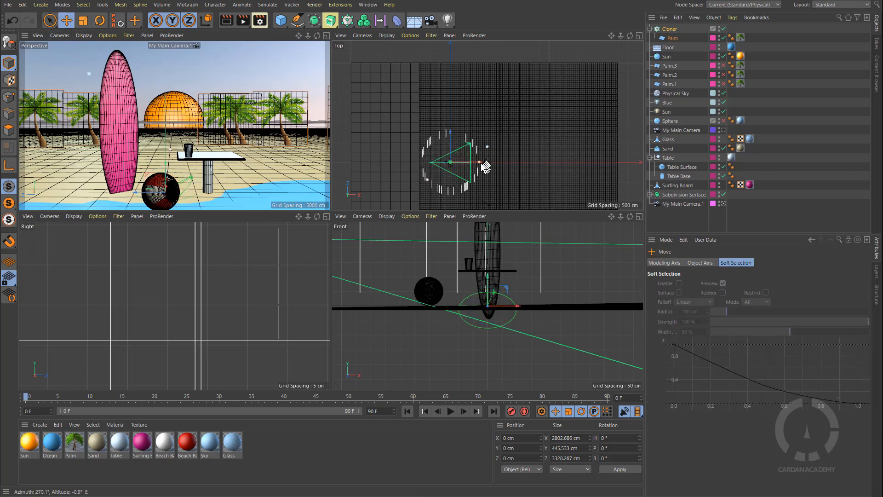
drag(479, 166, 465, 194)
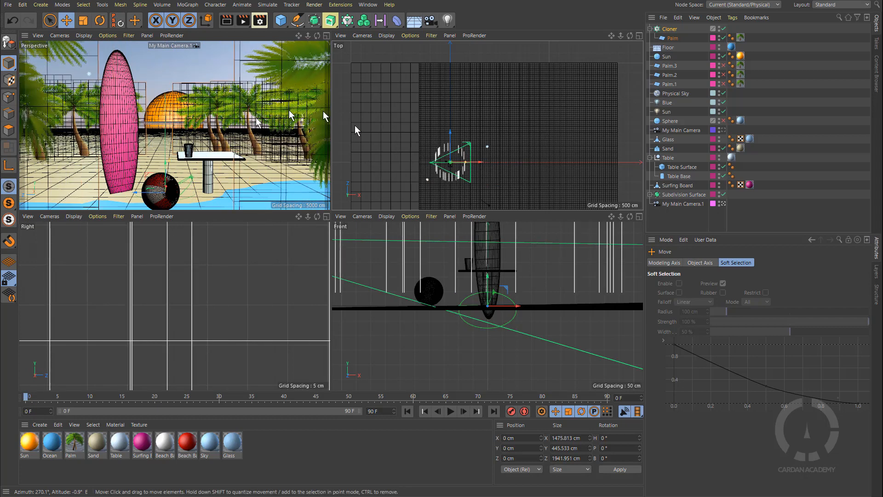
click(326, 36)
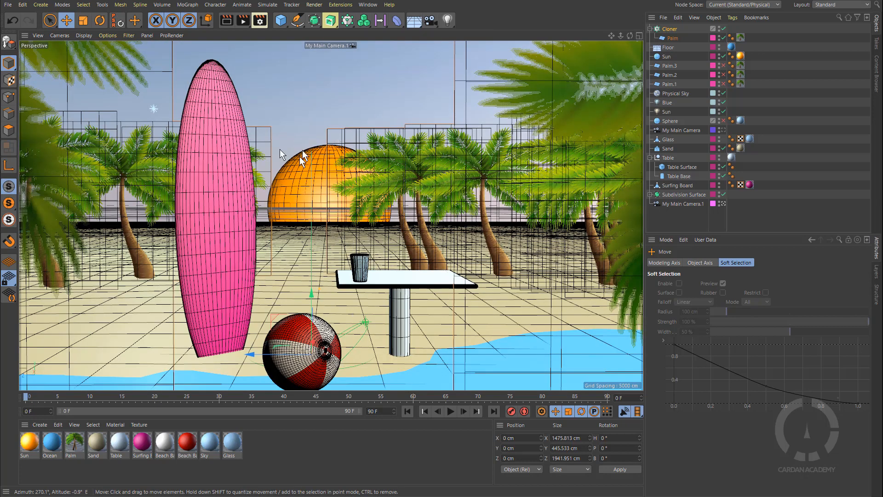
Step: Set the Cloner's mode to Grid Array and leave the My Main Camera.1 view for the default camera
click(670, 29)
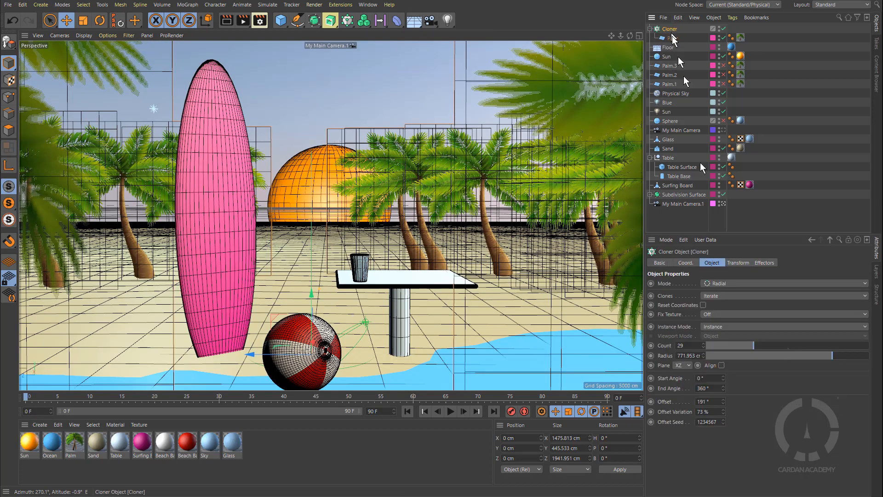
click(719, 283)
click(733, 324)
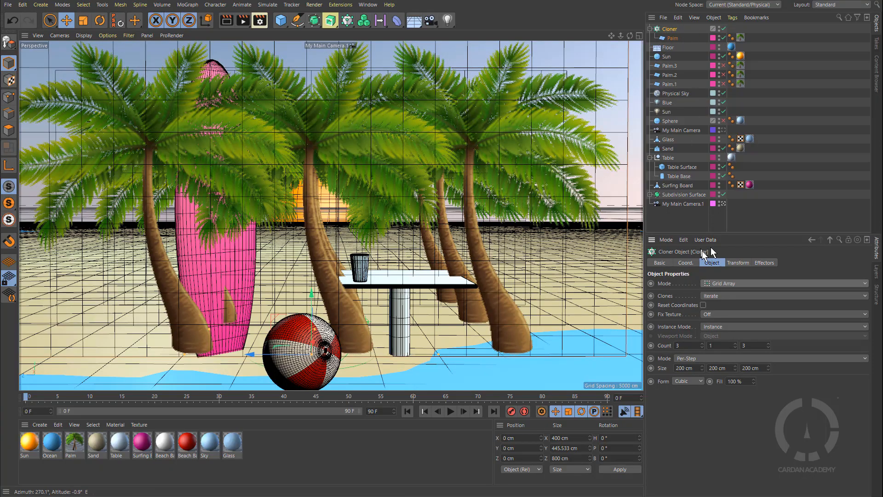
click(723, 203)
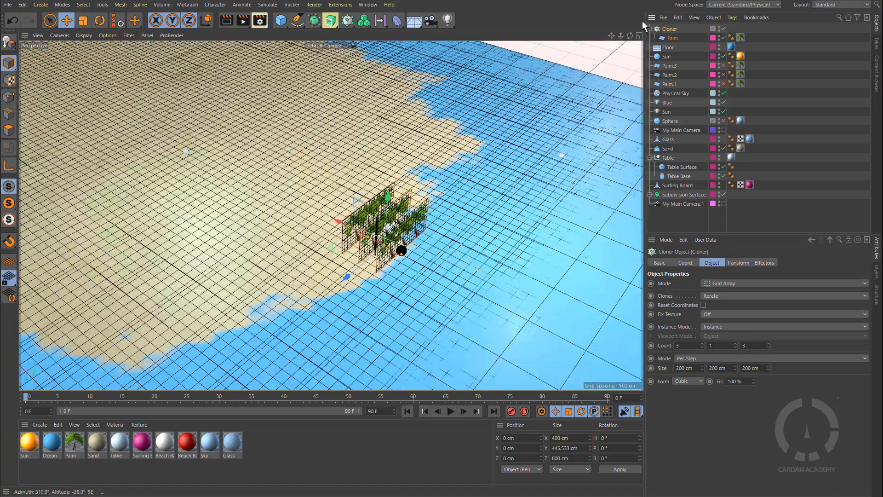
Step: Space the grid clones 190 cm apart in X and 591 cm in Z, with counts of 4, 1 and 4
drag(622, 38, 492, 9)
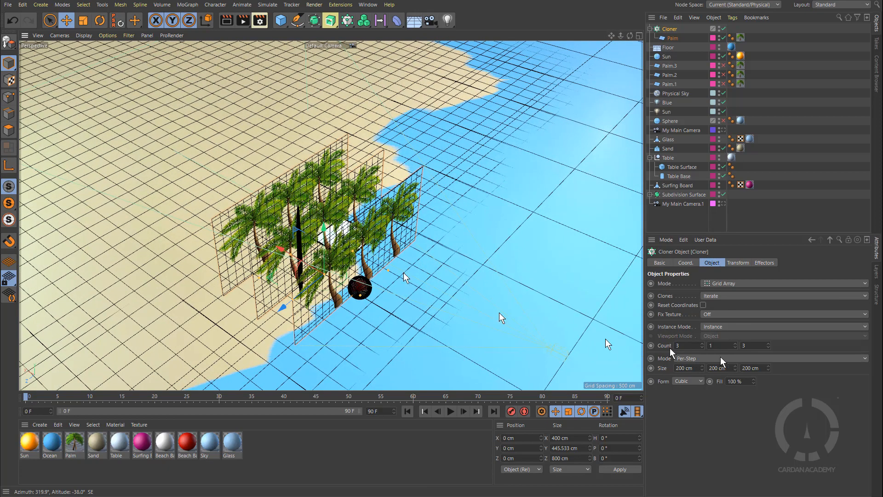
drag(702, 366, 702, 369)
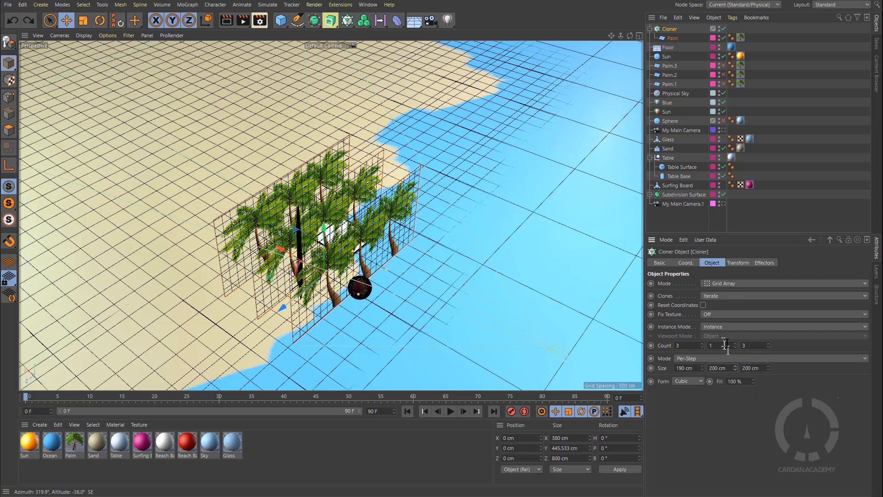
drag(735, 344, 734, 329)
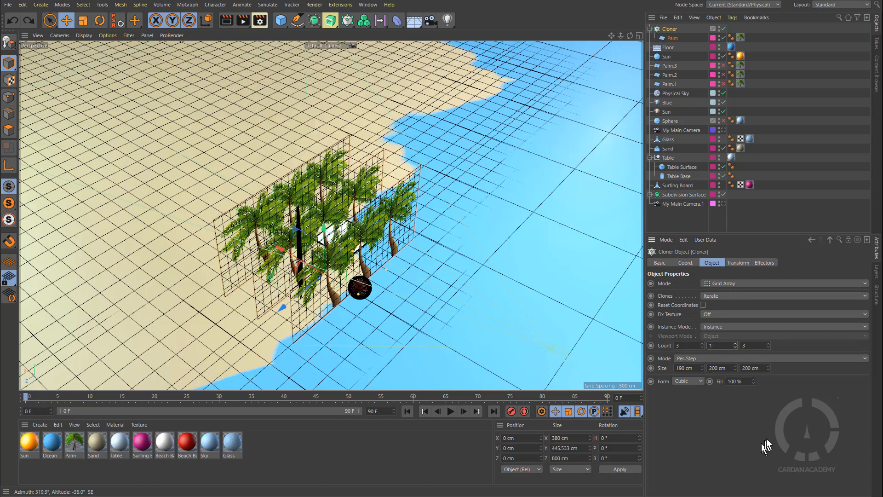
drag(768, 368, 768, 196)
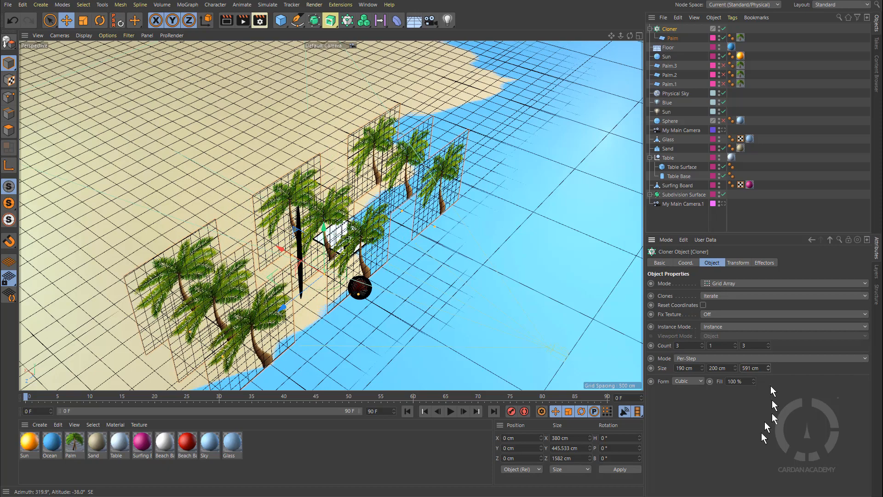
click(767, 343)
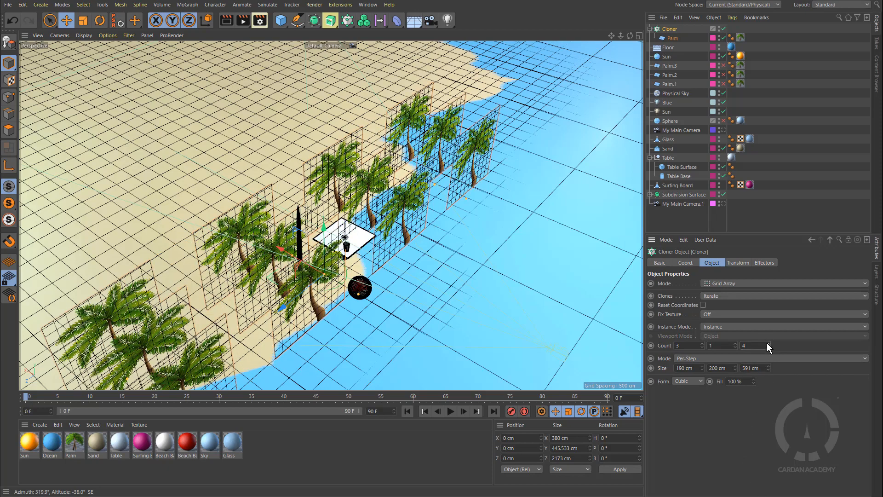
click(701, 343)
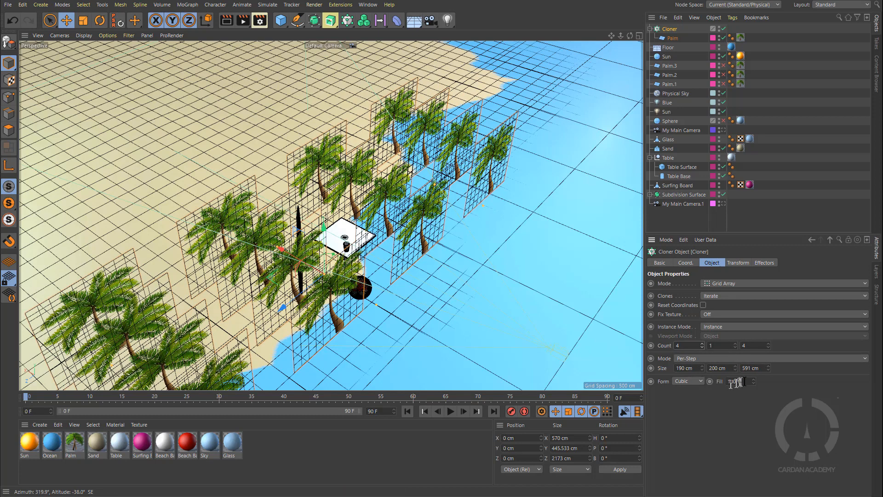
Step: Try a lower fill for the grid and undo it, and set the X size to 220 cm in Per-Step mode
drag(753, 380, 713, 395)
key(ctrl+z)
click(694, 359)
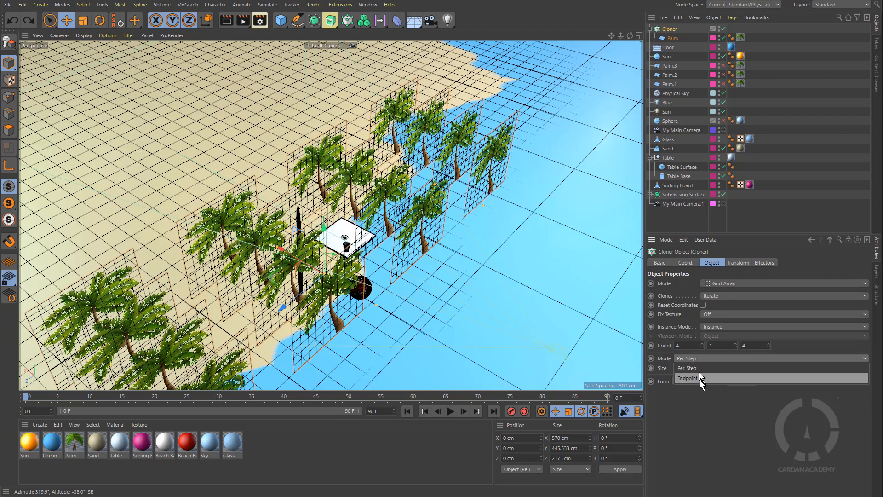
click(694, 357)
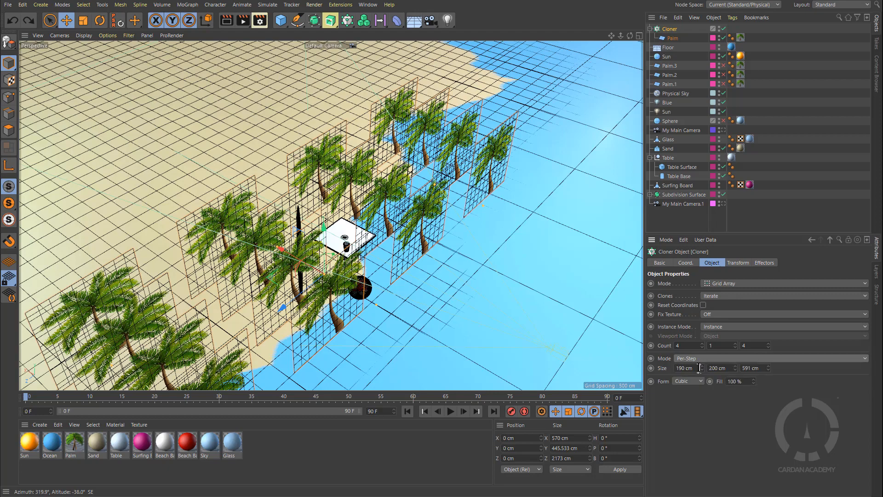
drag(702, 366, 706, 359)
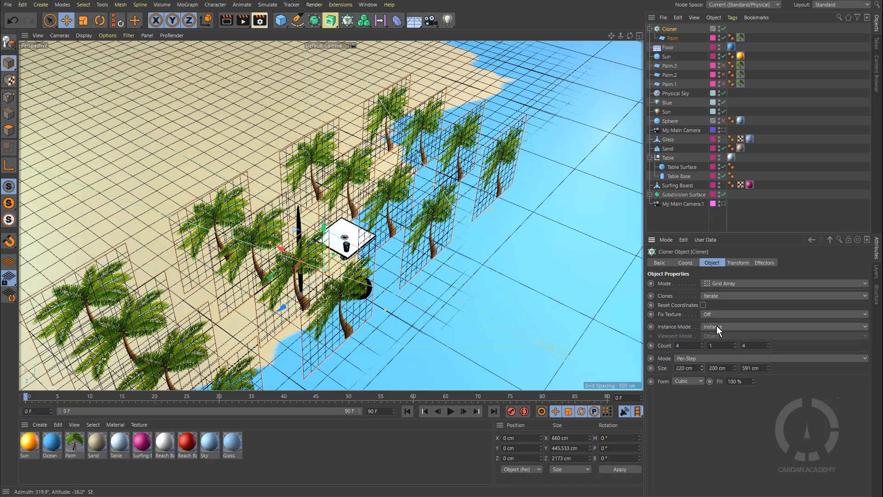
Step: Offset the clones by 383 cm in X and rotate them to a heading of -7° and a pitch of 1°
click(732, 263)
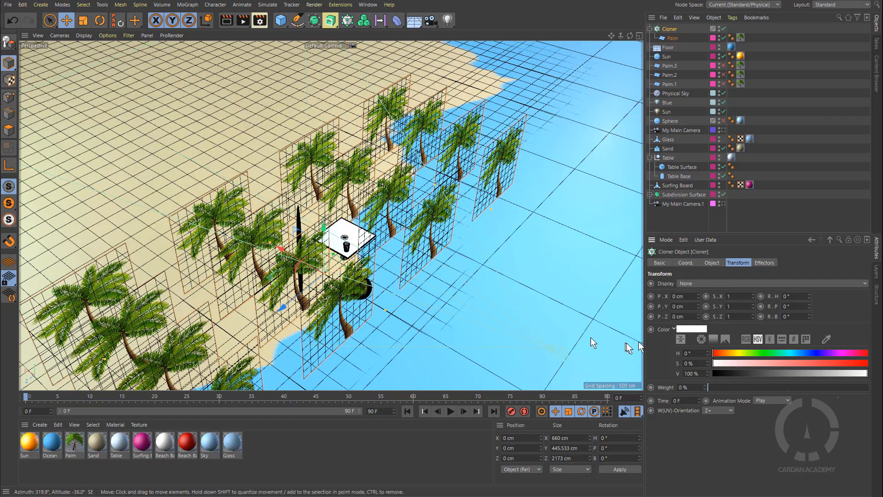
drag(699, 295, 702, 304)
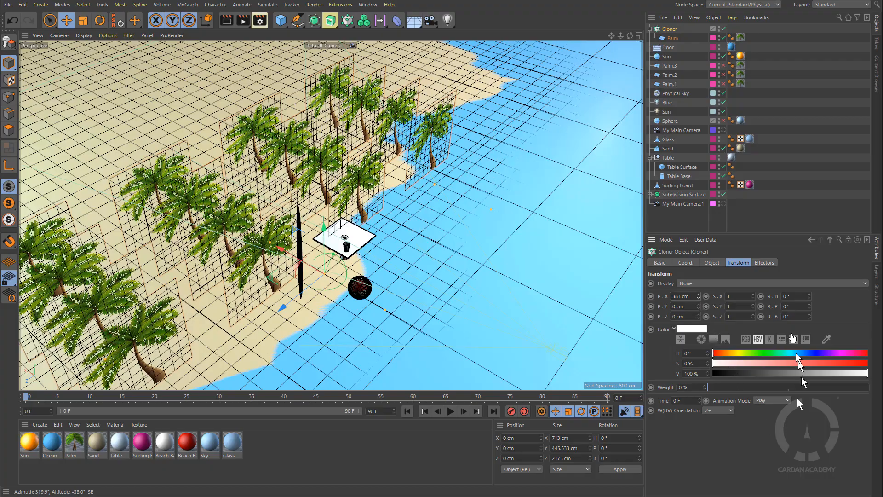
mouse_move(809, 296)
mouse_down()
mouse_move(810, 314)
mouse_move(809, 305)
mouse_up()
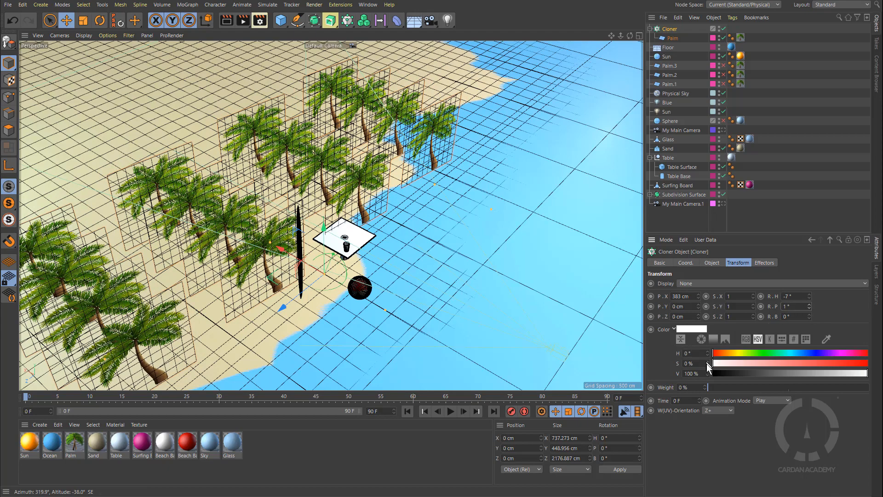
Step: Check the Cloner's effectors list and change the Cloner's mode to Radial
click(763, 262)
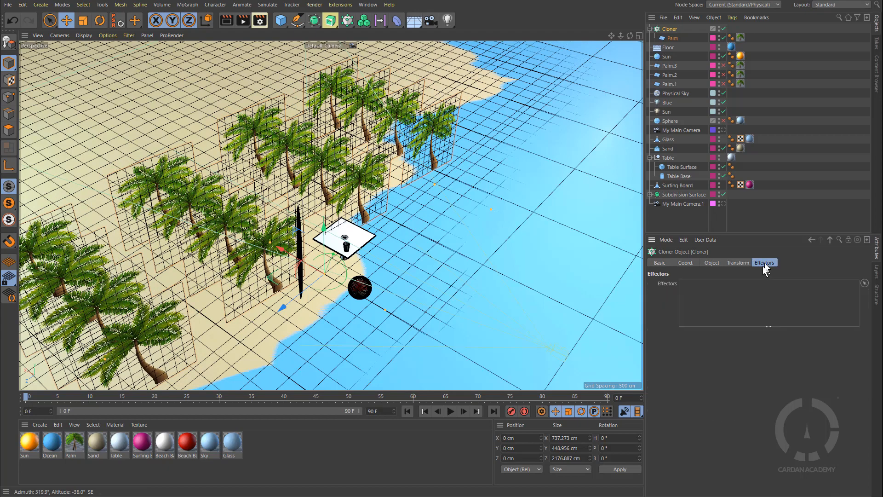
click(716, 263)
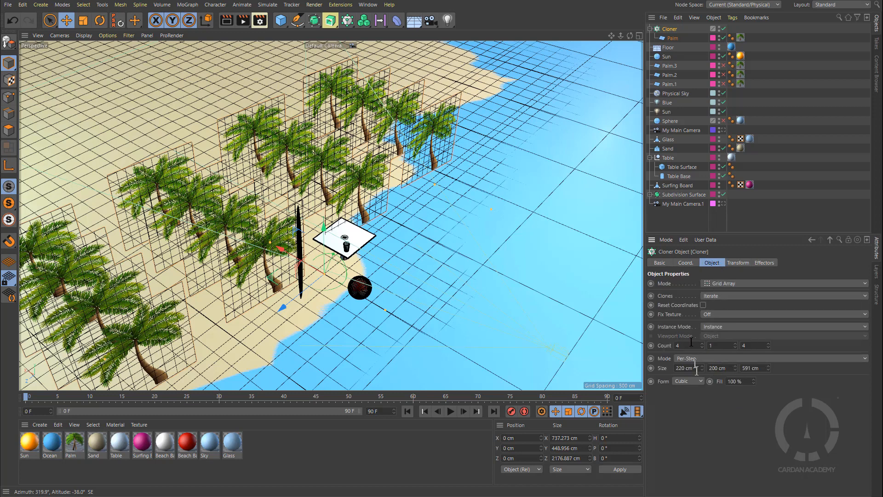
click(724, 284)
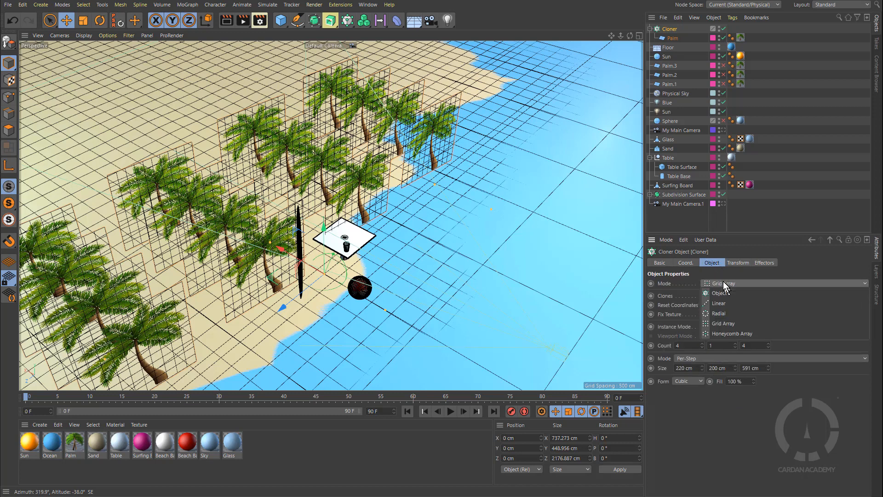
click(726, 314)
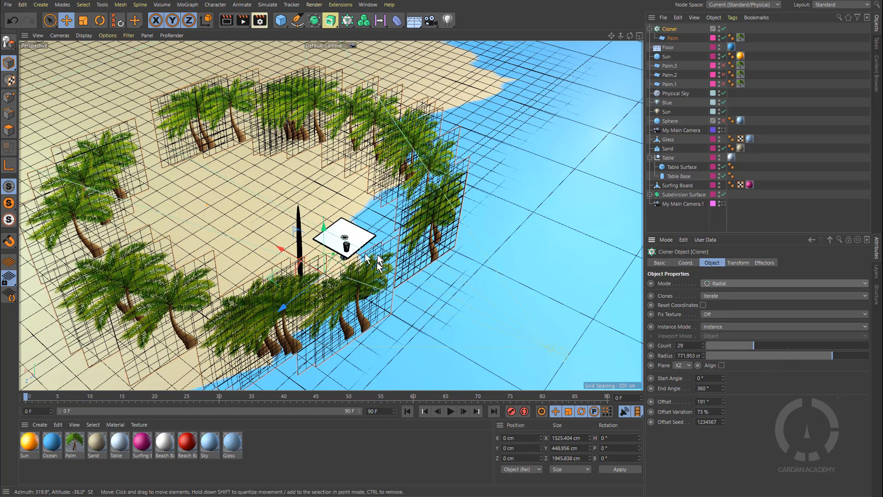
Step: Move the Cloner to about -32 cm in X and render the view through My Main Camera.1 to the Picture Viewer
drag(287, 251, 283, 273)
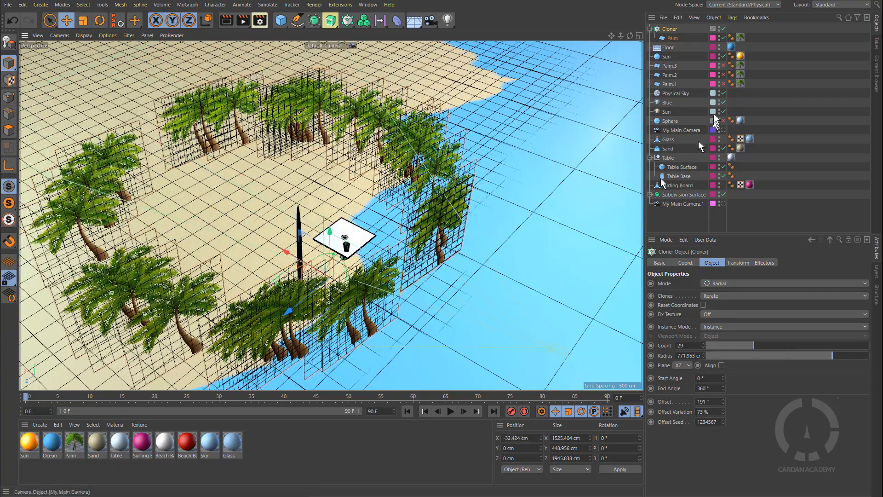
click(724, 203)
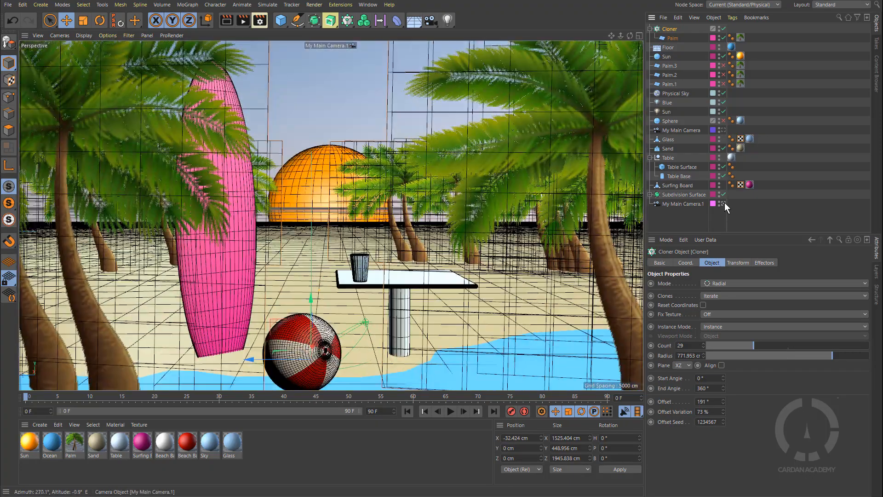
click(243, 20)
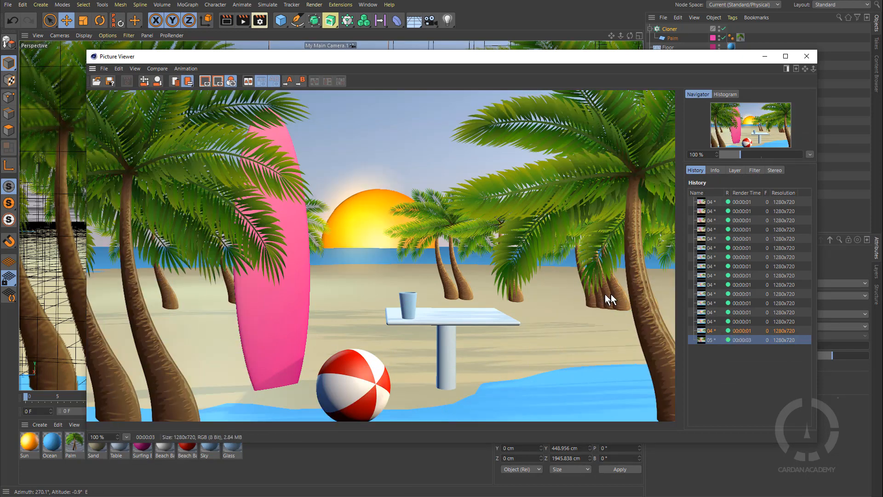
drag(396, 58, 348, 41)
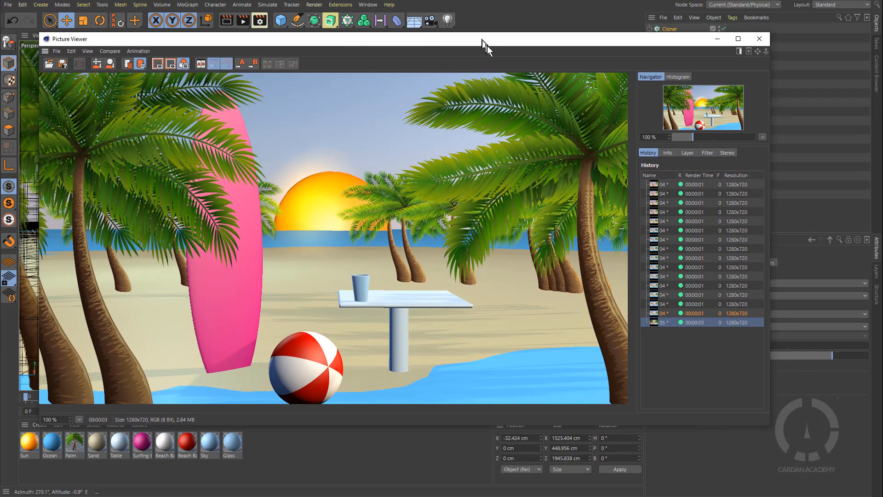
mouse_move(488, 38)
mouse_down()
mouse_move(512, 54)
mouse_move(480, 53)
mouse_up()
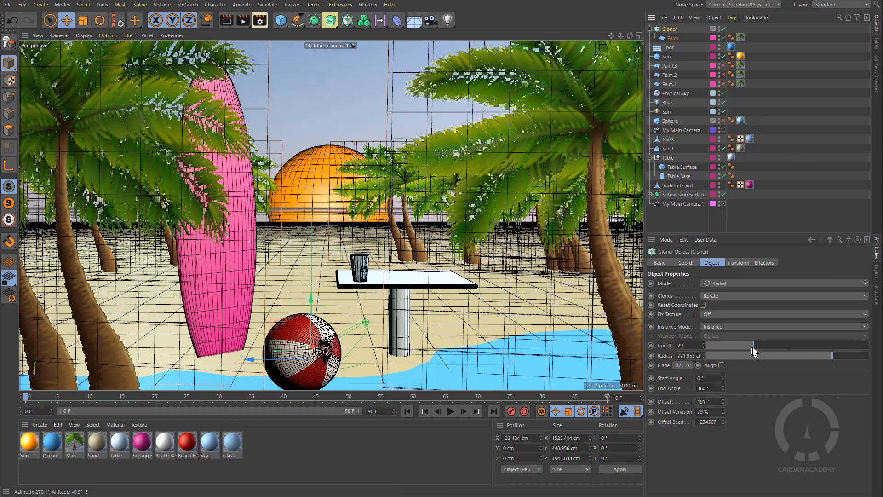
Step: Try a radial clone count of 25, settle on 28, and render the camera view to the Picture Viewer
drag(752, 347, 747, 347)
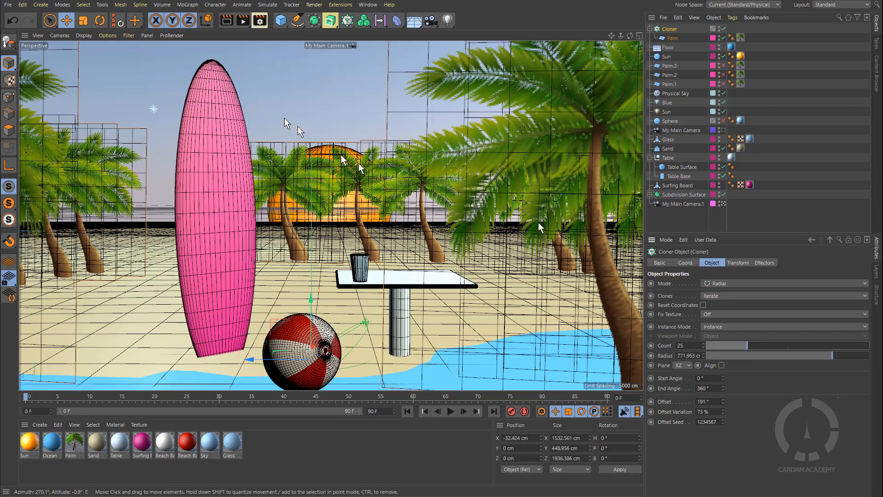
drag(747, 345, 751, 345)
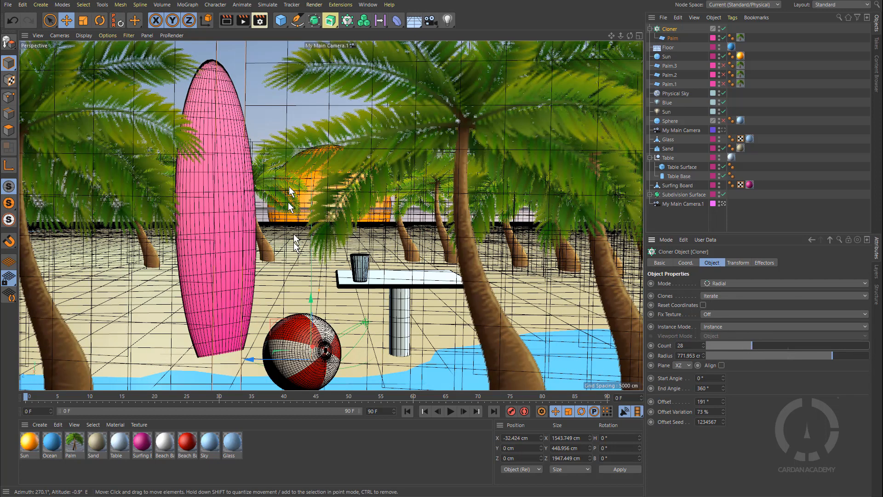
click(242, 24)
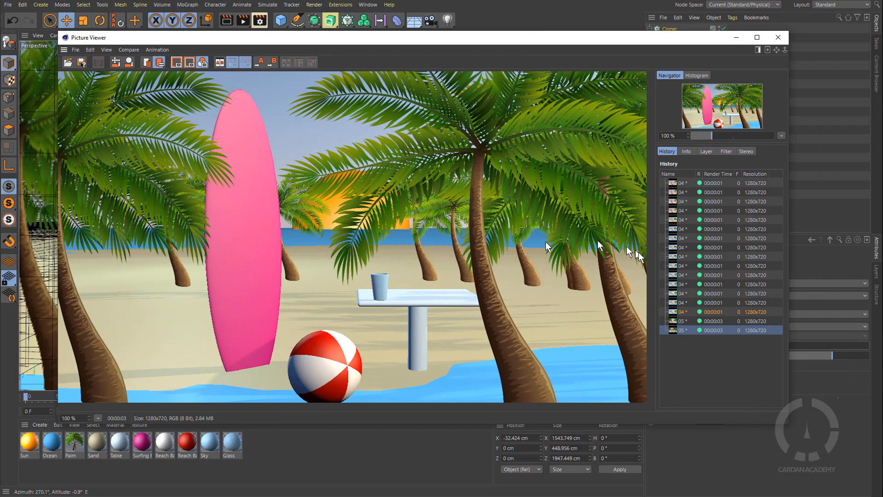
click(736, 37)
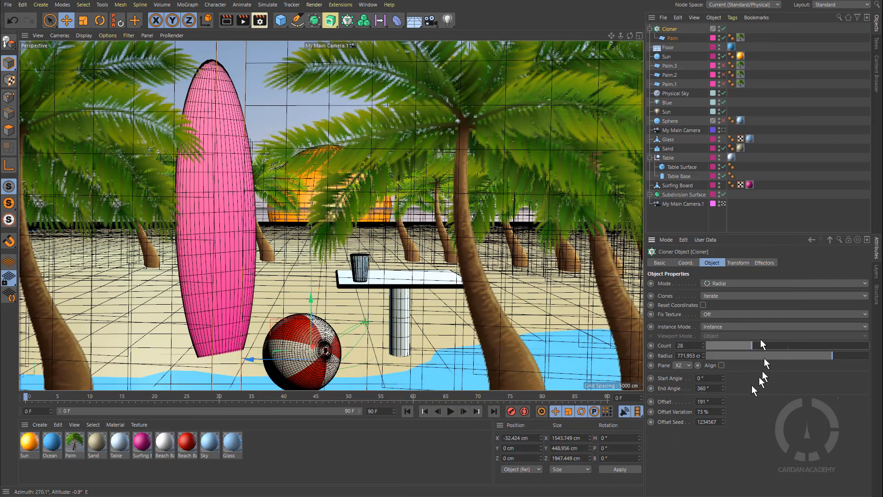
Step: Set the radial Cloner's radius to 1000 cm, end angle to 557°, offset to 221° and count to 24
mouse_move(723, 386)
mouse_down()
mouse_move(722, 311)
mouse_move(722, 324)
mouse_up()
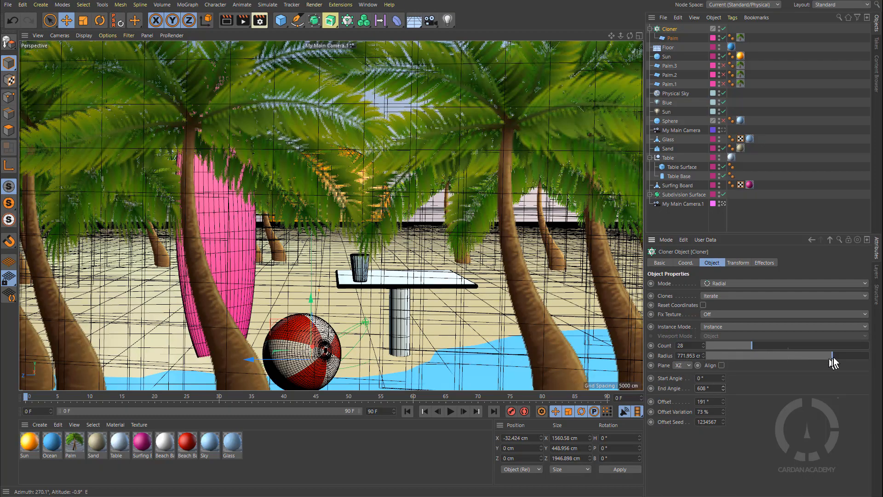
drag(832, 358, 876, 362)
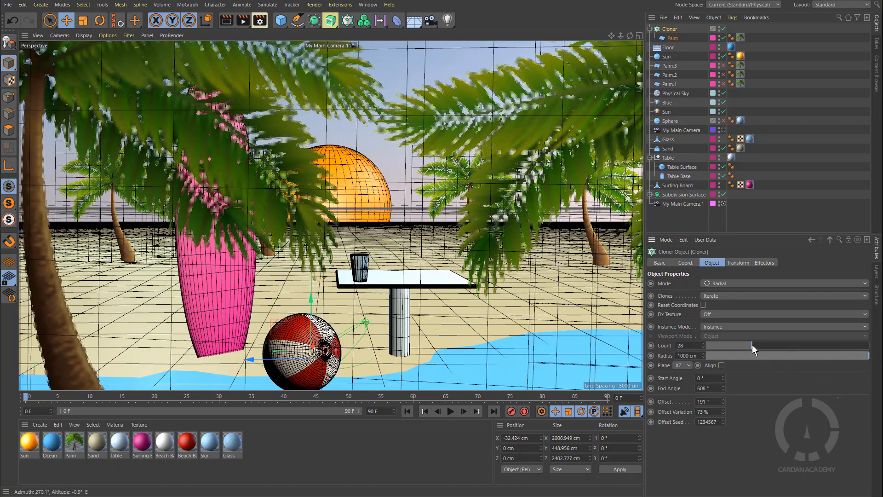
drag(751, 344, 750, 343)
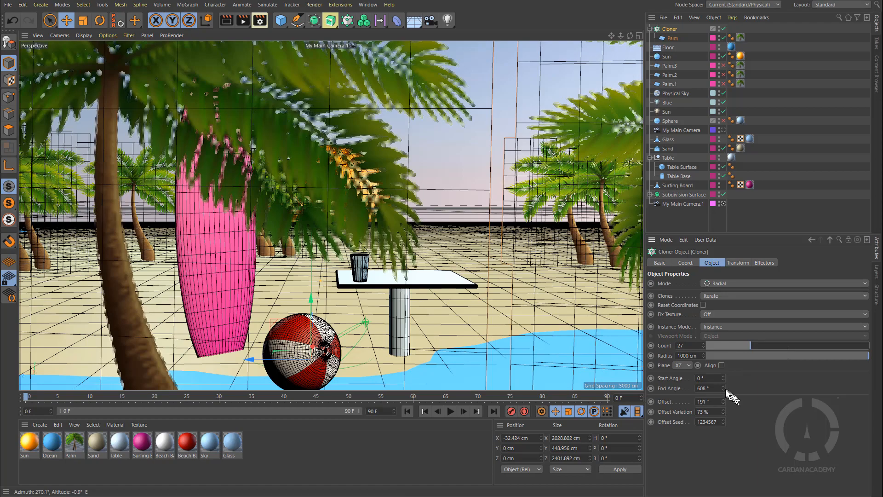
drag(724, 385, 742, 402)
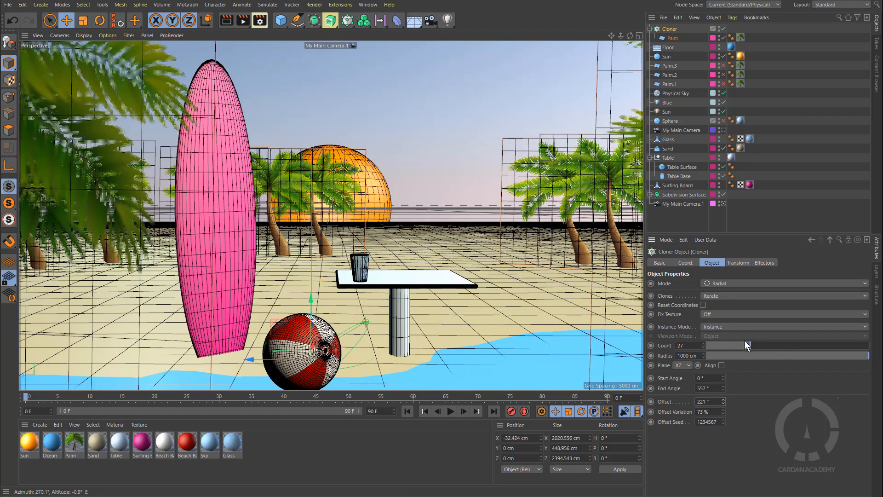
drag(748, 343, 746, 346)
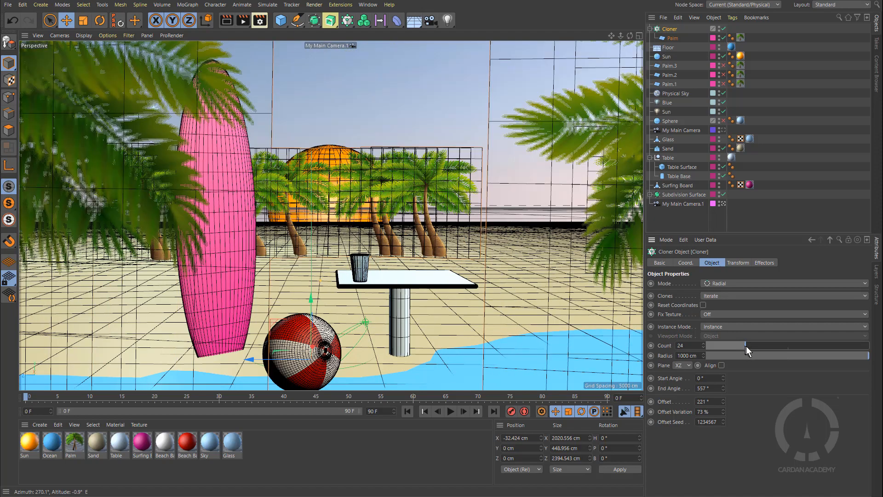